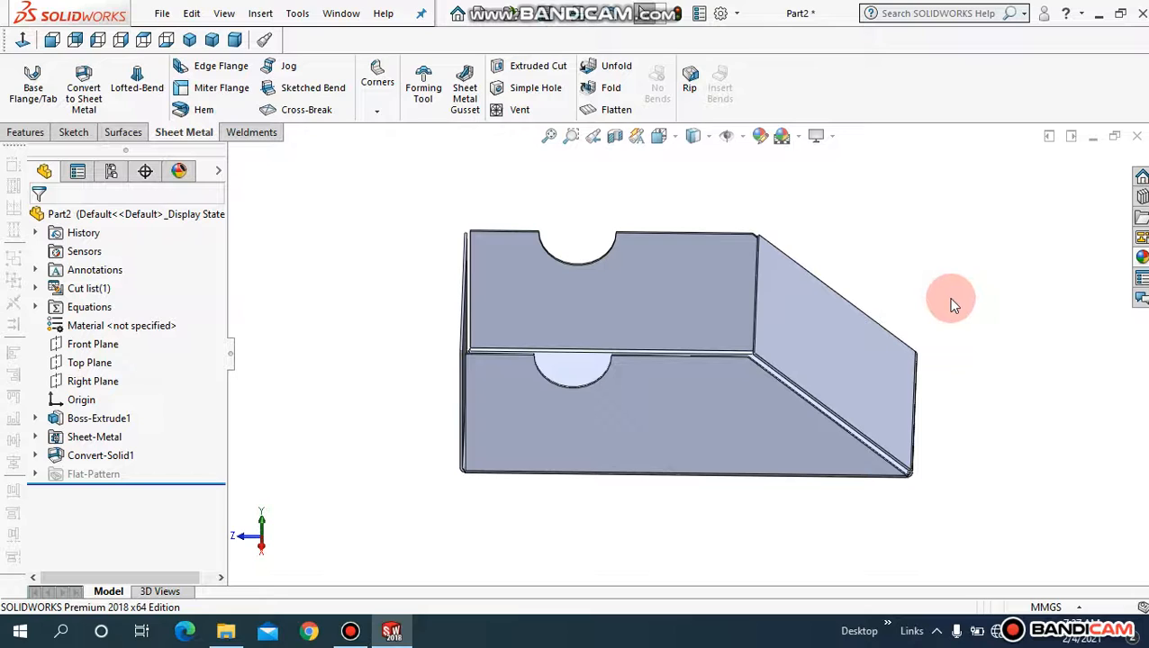
Step: Create a new part document with a plain white viewport background
{"action": "middle_click_drag", "start_coordinate": [952, 303], "coordinate": [930, 280]}
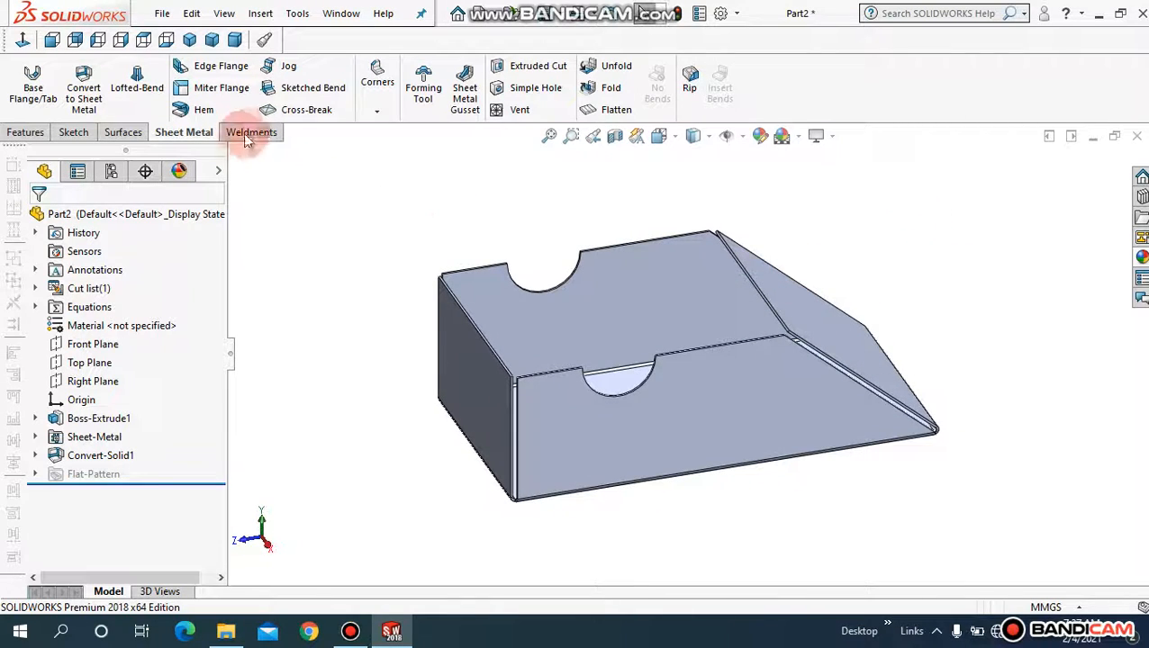
{"action": "left_click", "coordinate": [162, 13]}
{"action": "left_click", "coordinate": [190, 42]}
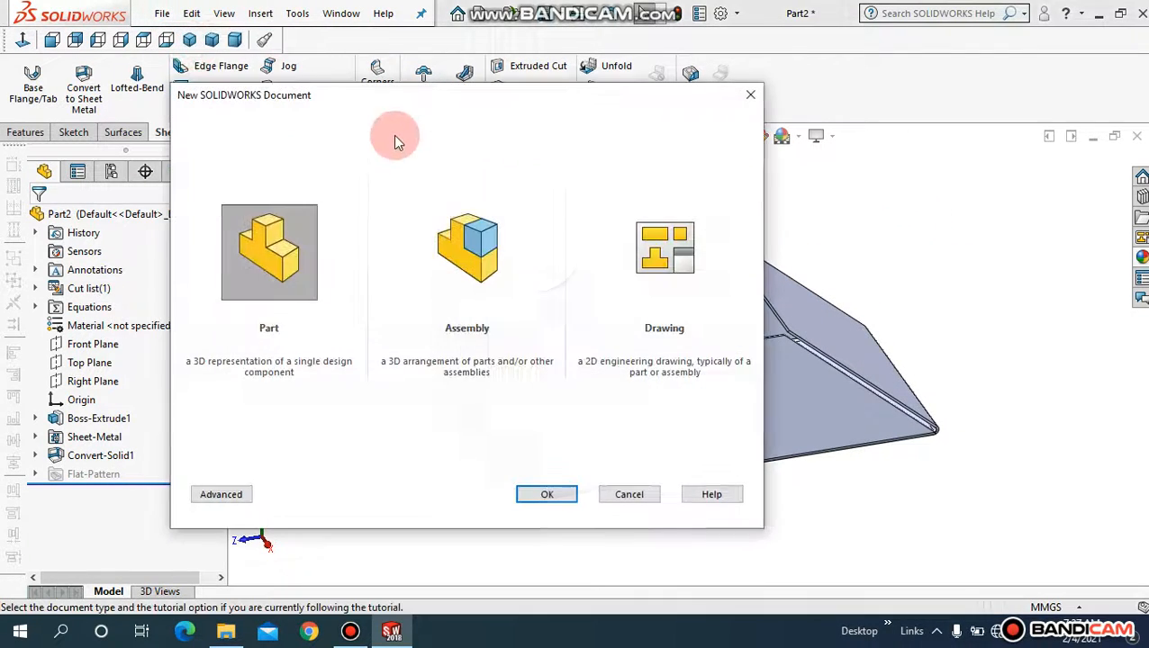
{"action": "left_click", "coordinate": [553, 496]}
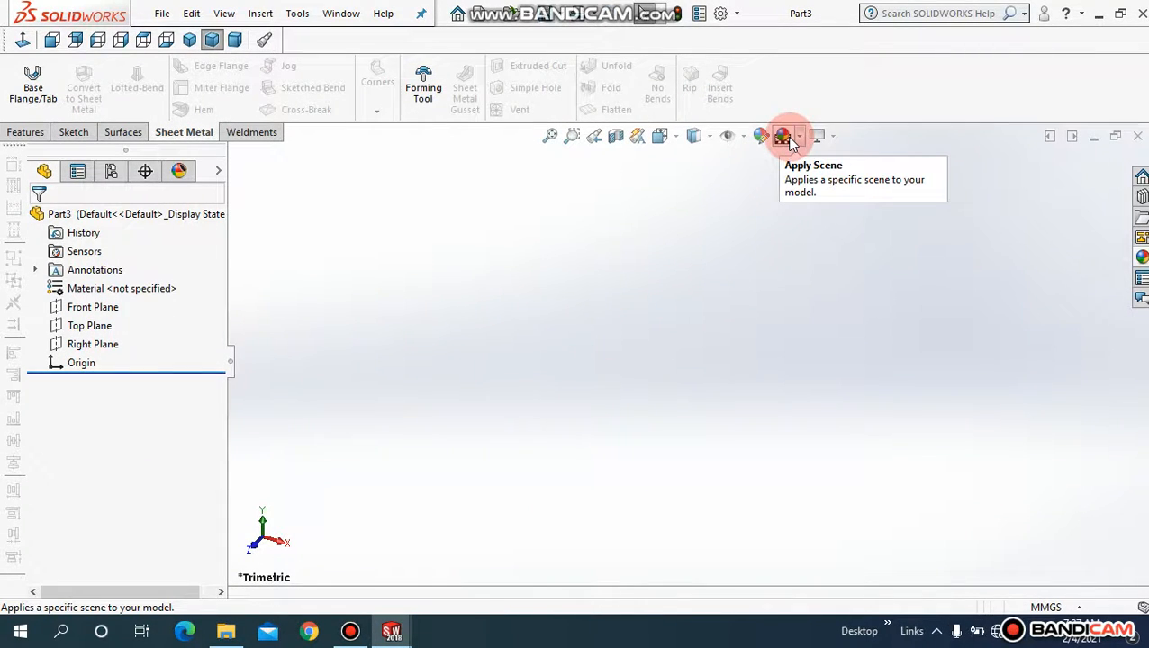
{"action": "left_click", "coordinate": [783, 138]}
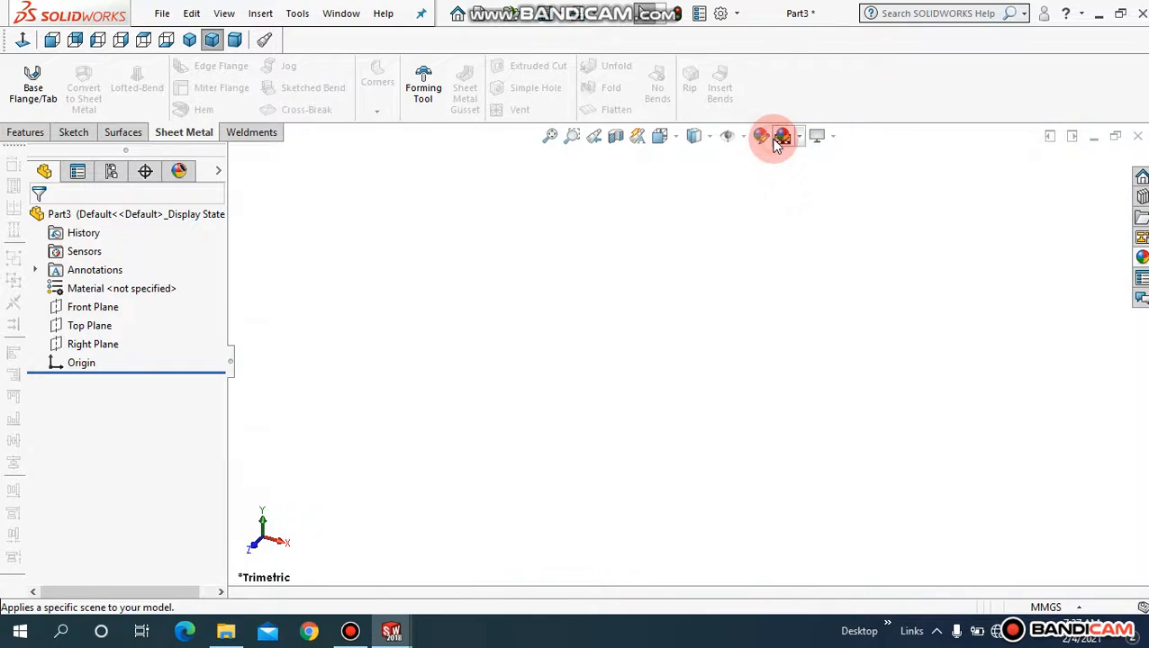
Step: Sketch a closed Front Plane profile with a semicircular top notch and sloped end
{"action": "left_click", "coordinate": [74, 132]}
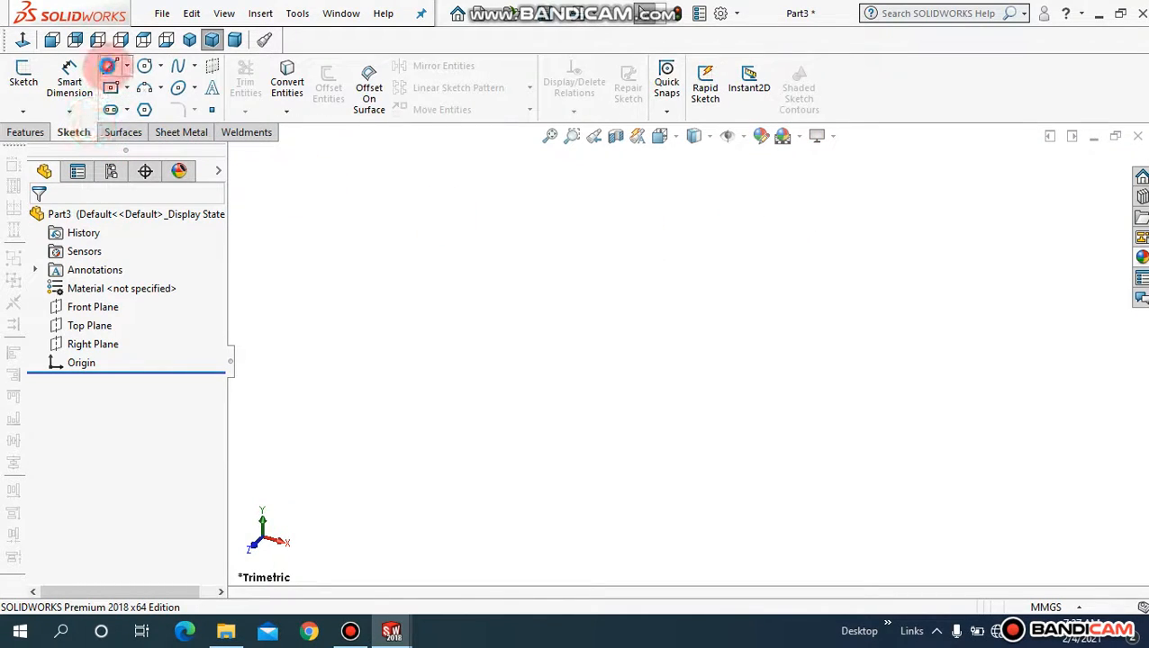
{"action": "left_click", "coordinate": [23, 77]}
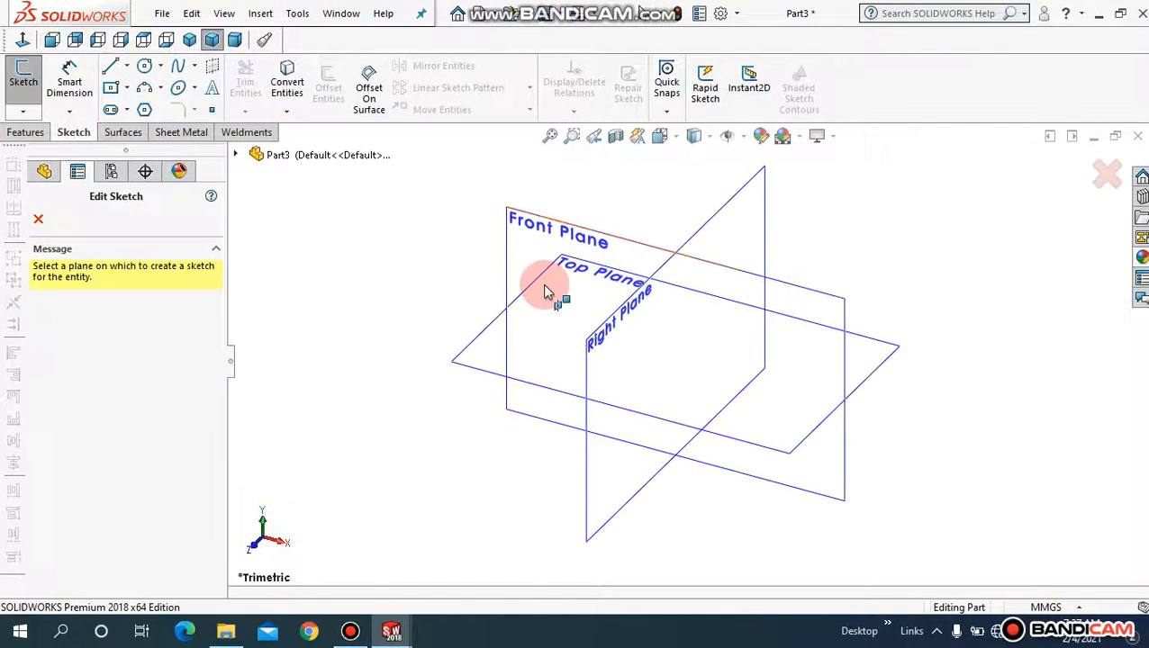
{"action": "left_click", "coordinate": [576, 234]}
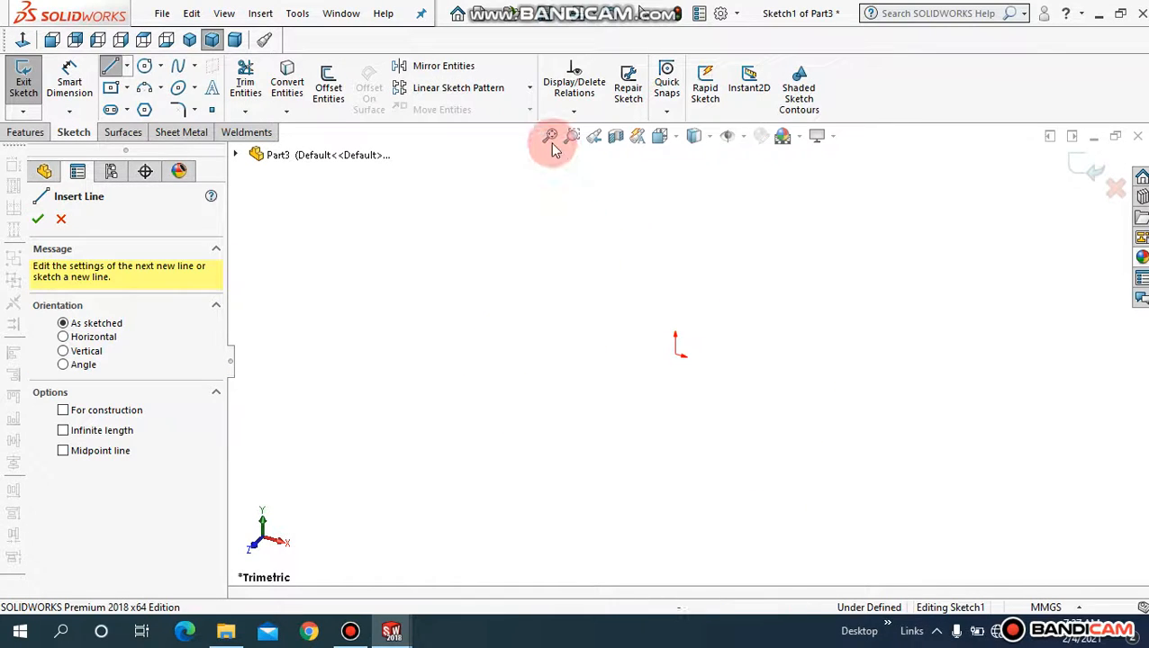
{"action": "left_click", "coordinate": [23, 38]}
{"action": "left_click_drag", "start_coordinate": [689, 354], "coordinate": [762, 354]}
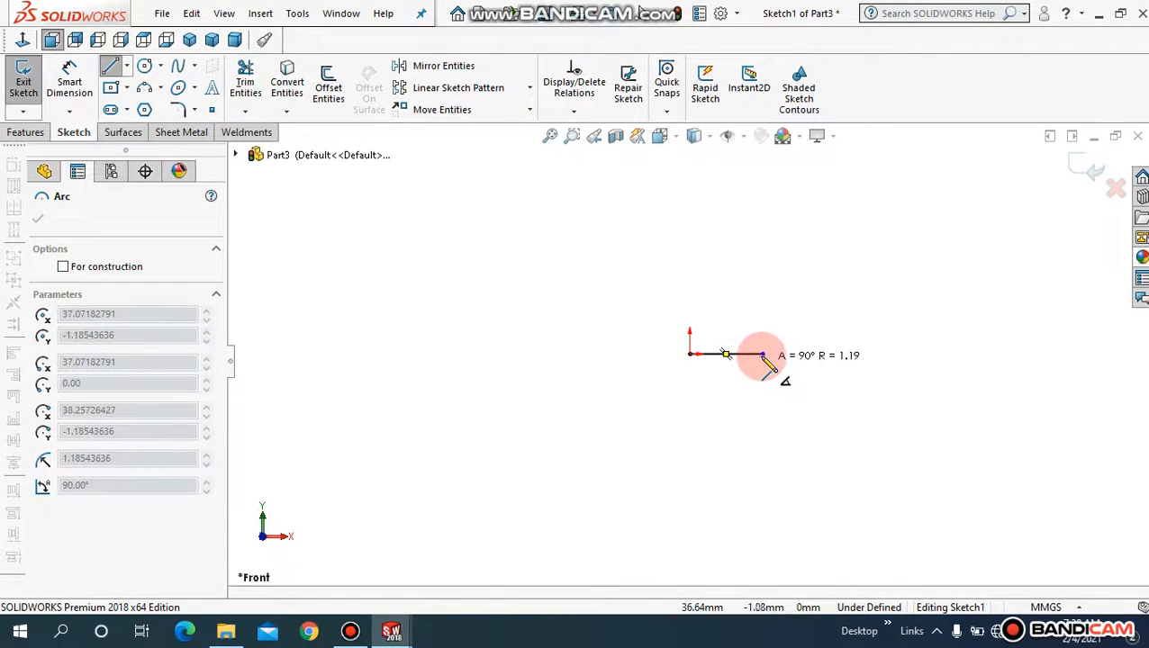
{"action": "left_click", "coordinate": [866, 355]}
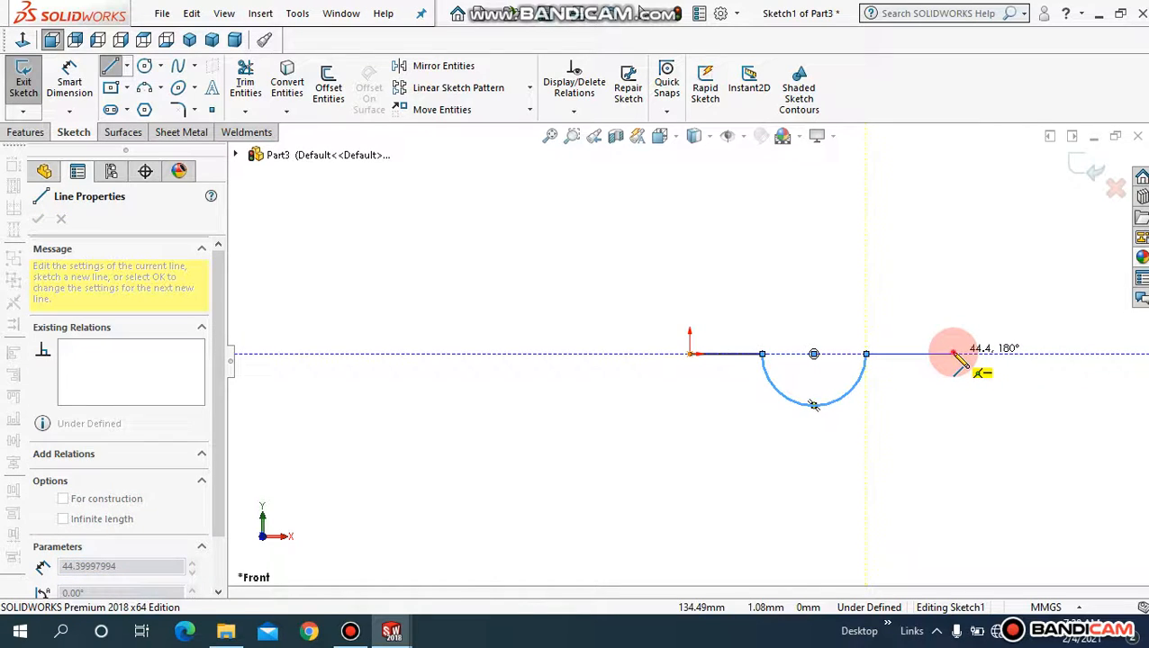
{"action": "left_click", "coordinate": [953, 354]}
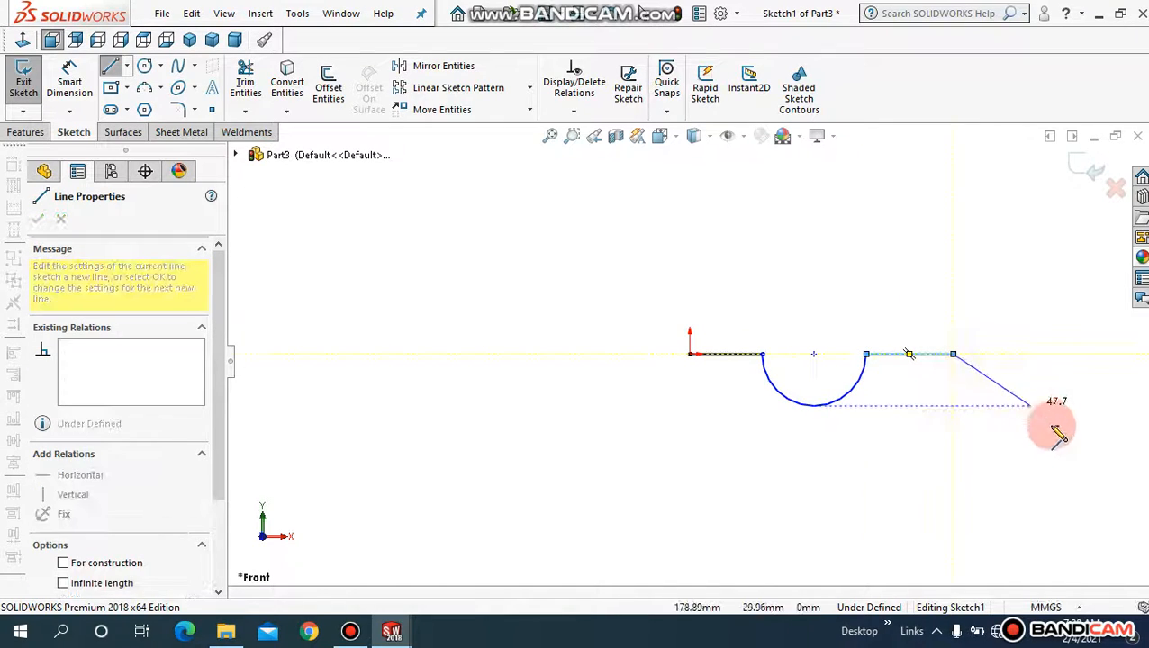
{"action": "left_click", "coordinate": [1107, 473]}
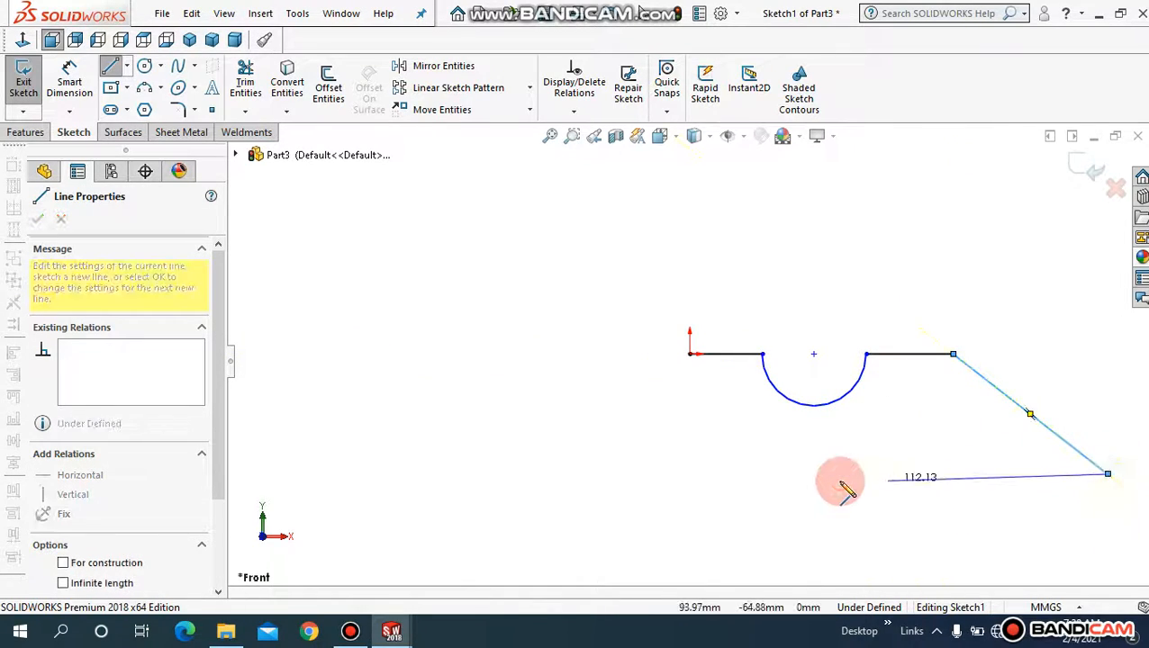
{"action": "left_click", "coordinate": [688, 473]}
{"action": "left_click", "coordinate": [689, 354]}
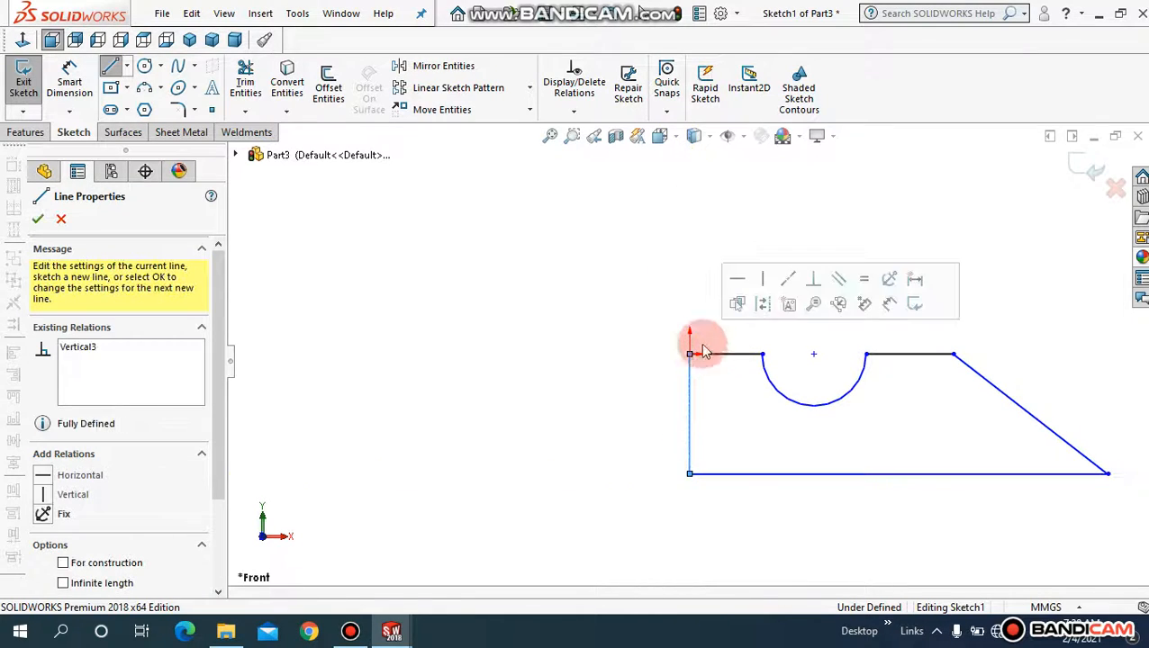
{"action": "left_click", "coordinate": [1094, 180]}
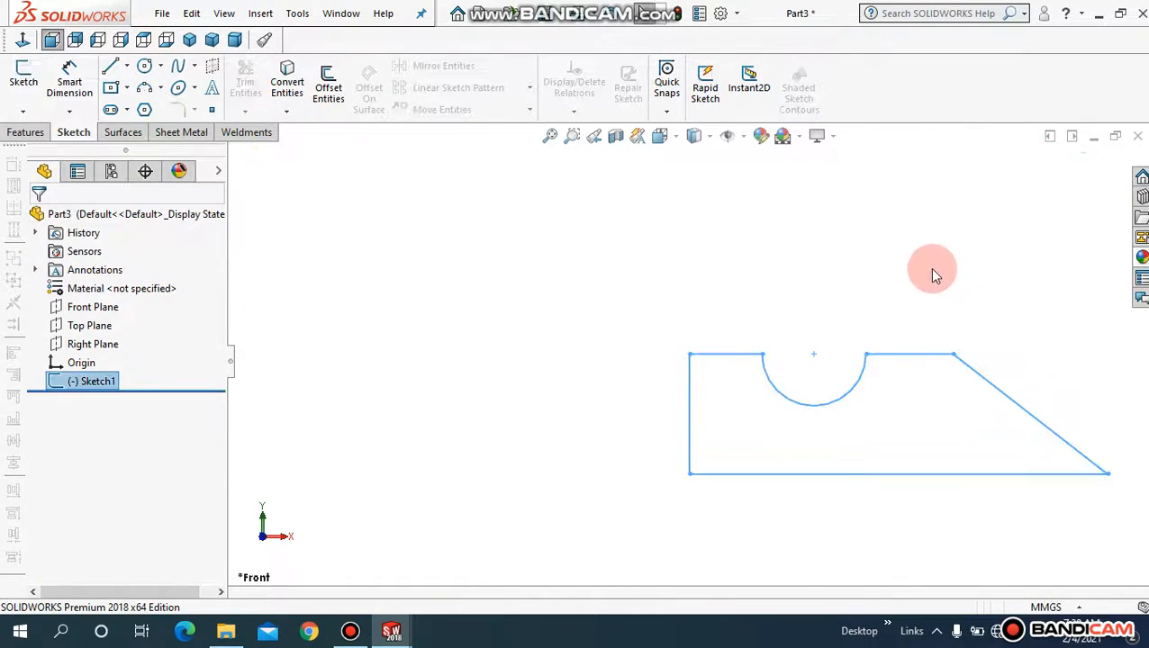
Step: Extrude the profile 100 mm into Boss-Extrude1, leaving direction and draft unchanged
{"action": "left_click", "coordinate": [27, 132]}
{"action": "left_click", "coordinate": [30, 83]}
{"action": "left_click", "coordinate": [90, 380]}
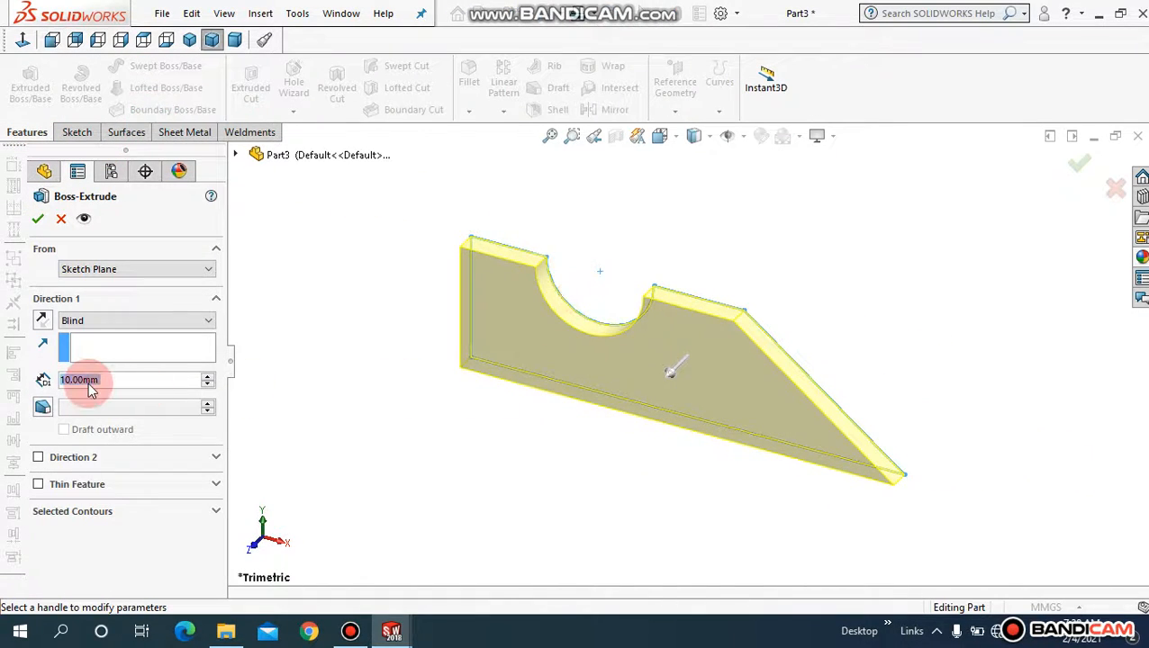
{"action": "type", "text": "100"}
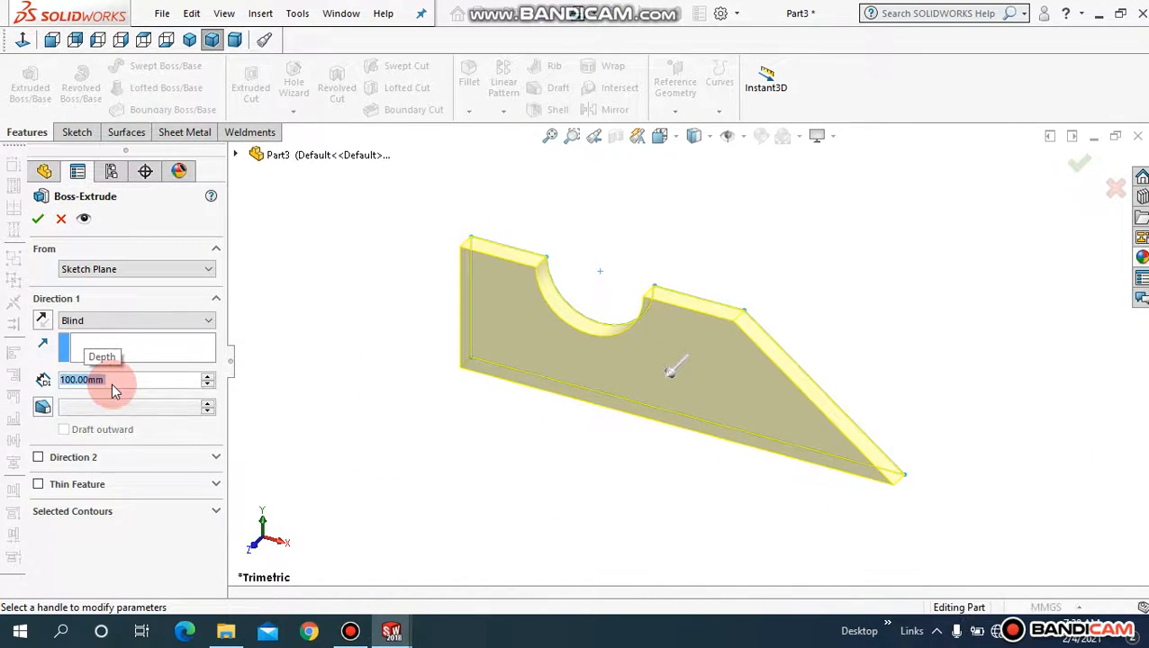
{"action": "key", "text": "Return"}
{"action": "left_click", "coordinate": [43, 321]}
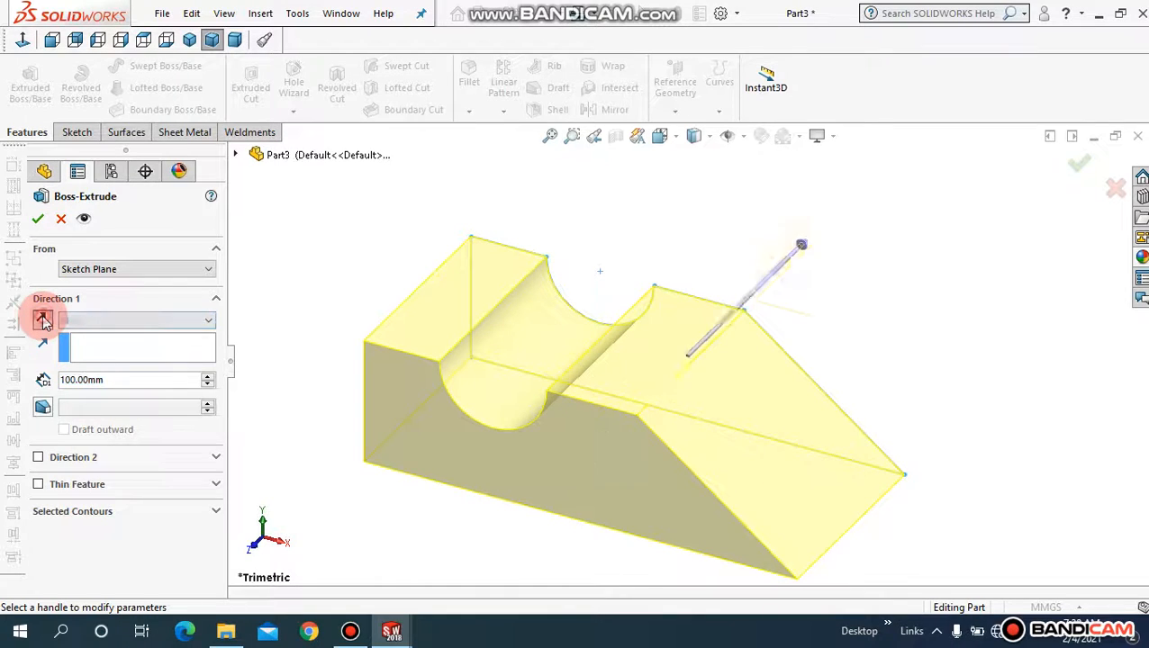
{"action": "left_click", "coordinate": [42, 322]}
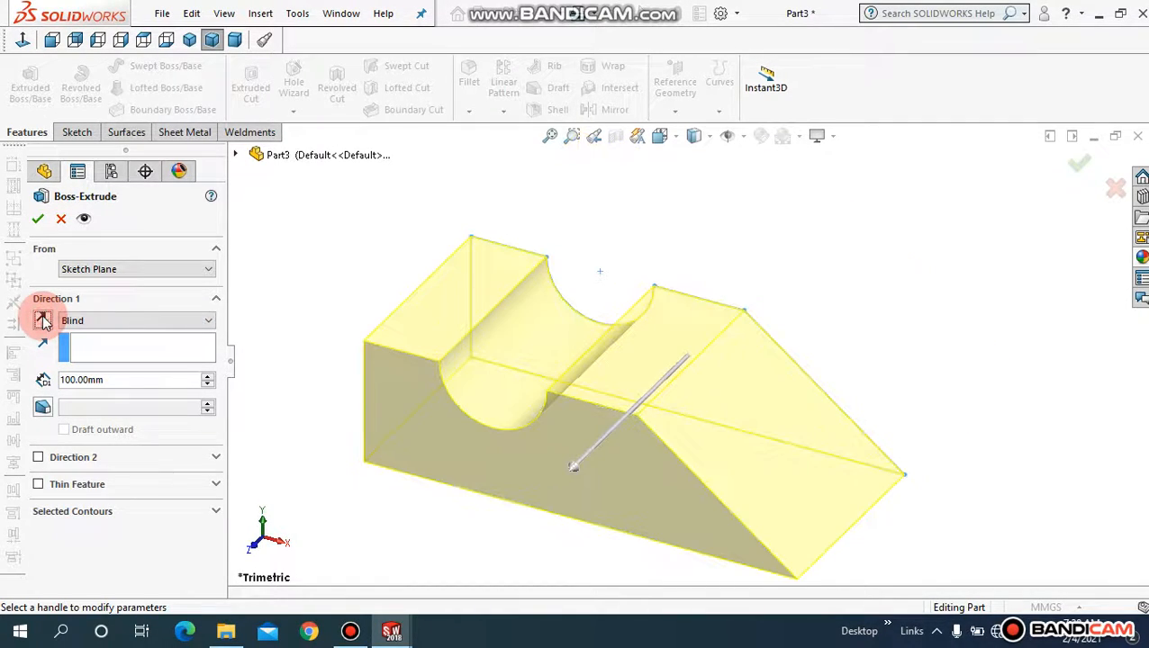
{"action": "left_click", "coordinate": [42, 406]}
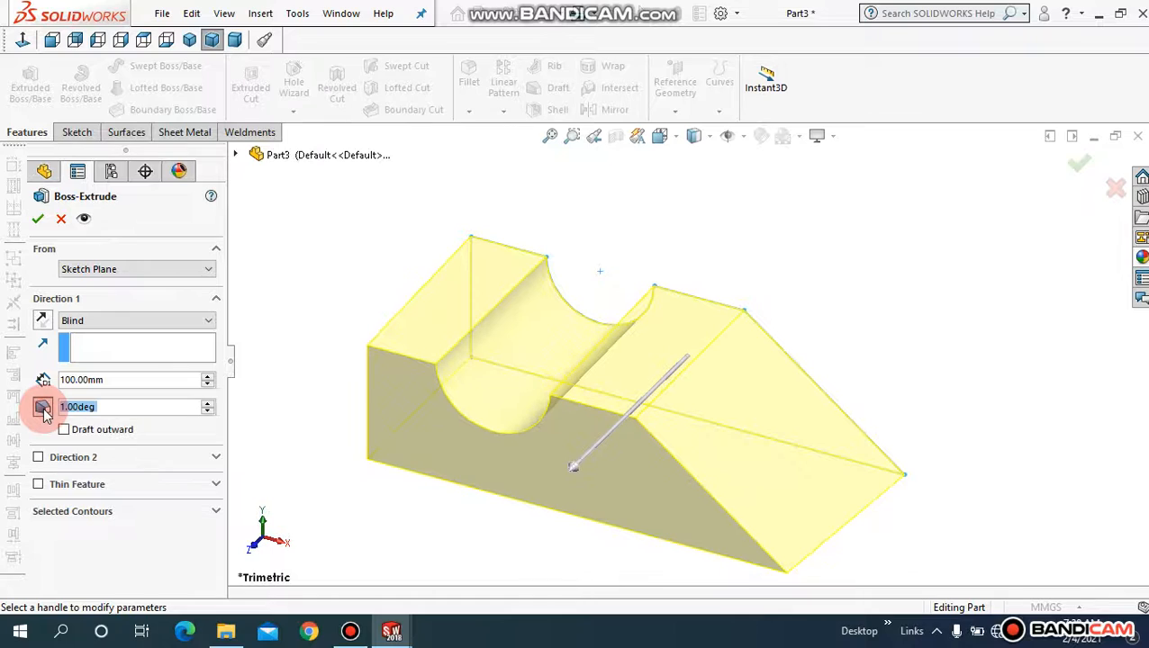
{"action": "left_click", "coordinate": [43, 407]}
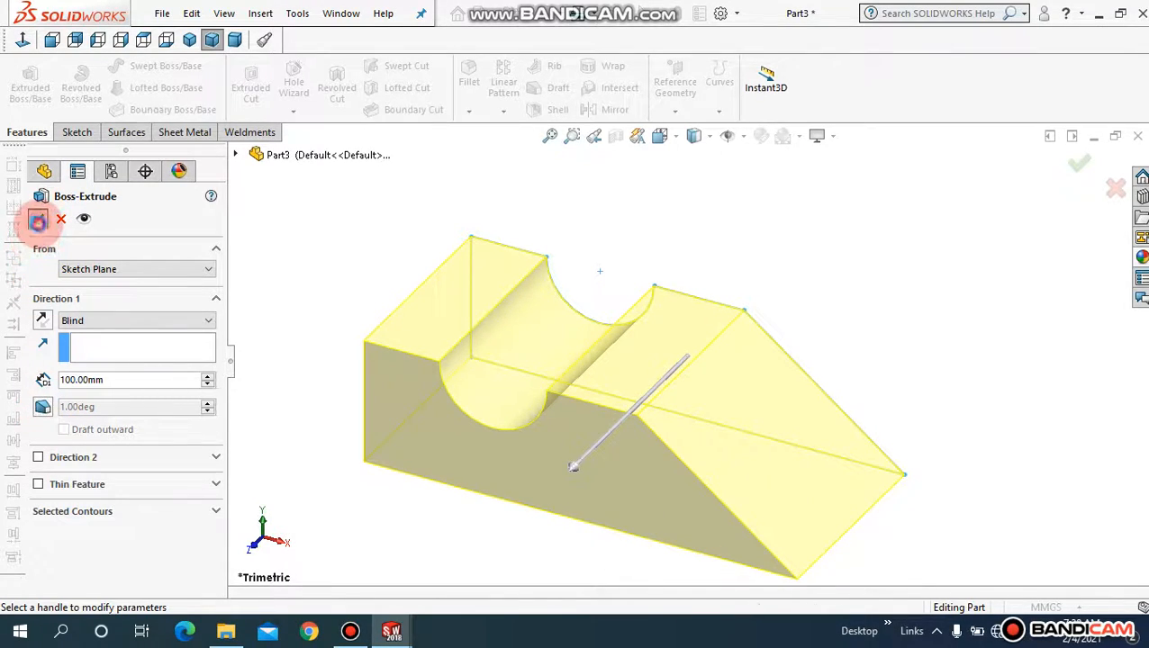
{"action": "left_click", "coordinate": [37, 219]}
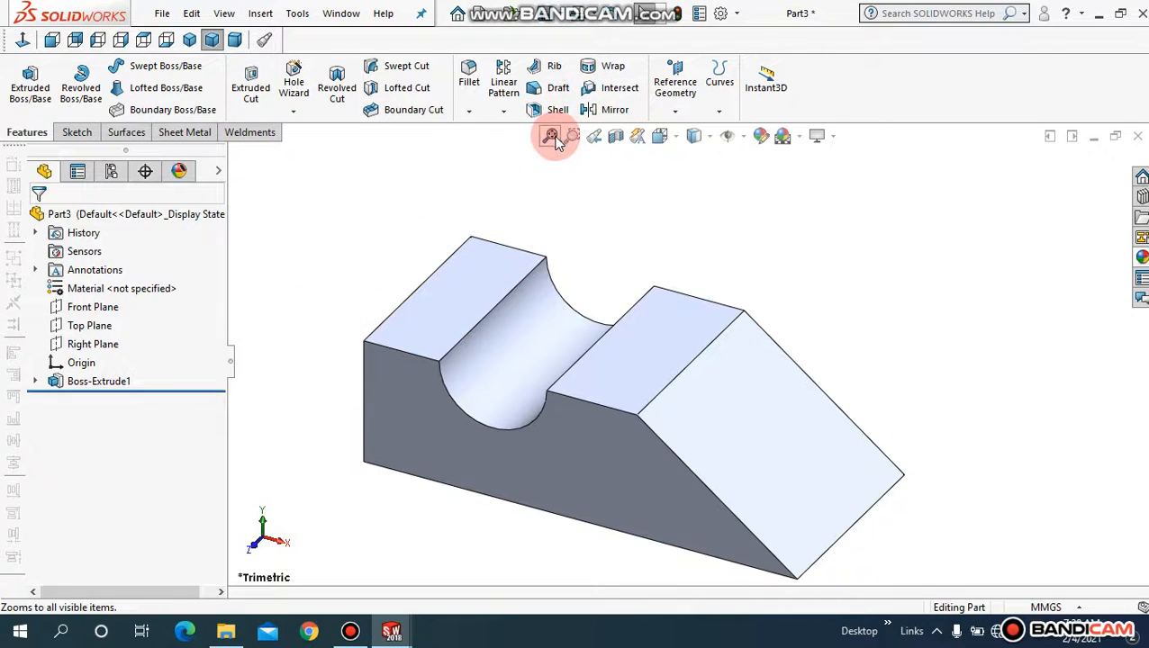
Step: Zoom to fit and orbit to inspect the extruded block
{"action": "left_click", "coordinate": [551, 136]}
{"action": "middle_click_drag", "start_coordinate": [359, 330], "coordinate": [385, 265]}
{"action": "left_click", "coordinate": [550, 136]}
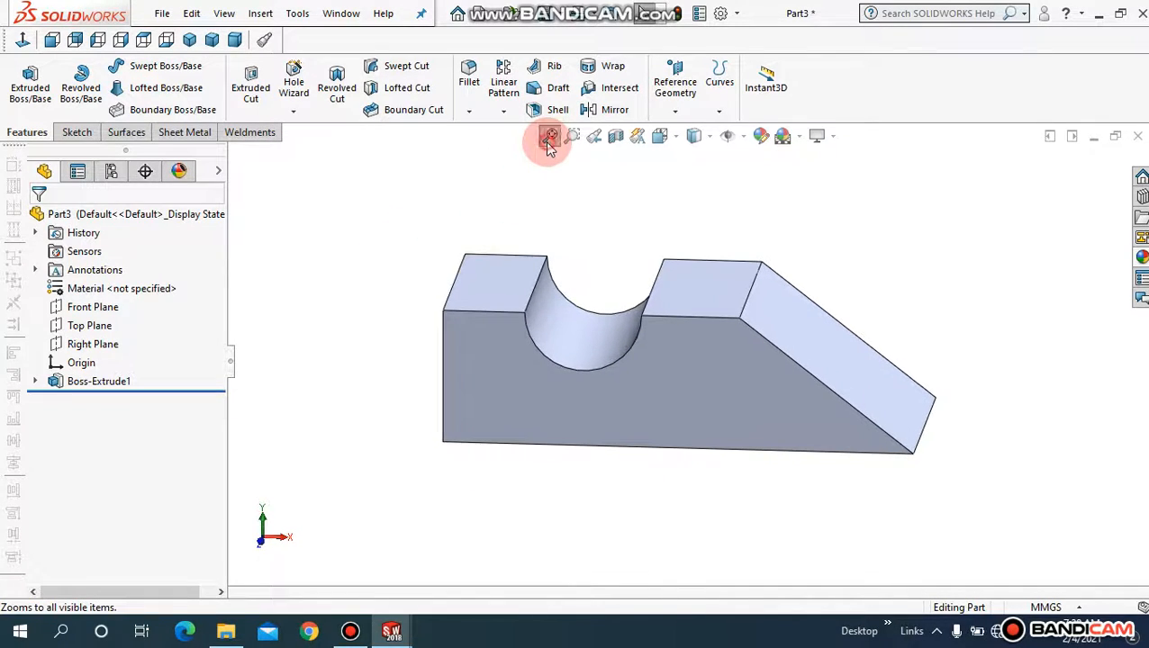
{"action": "mouse_move", "coordinate": [390, 259]}
{"action": "middle_mouse_down"}
{"action": "mouse_move", "coordinate": [394, 291]}
{"action": "mouse_move", "coordinate": [378, 252]}
{"action": "middle_mouse_up"}
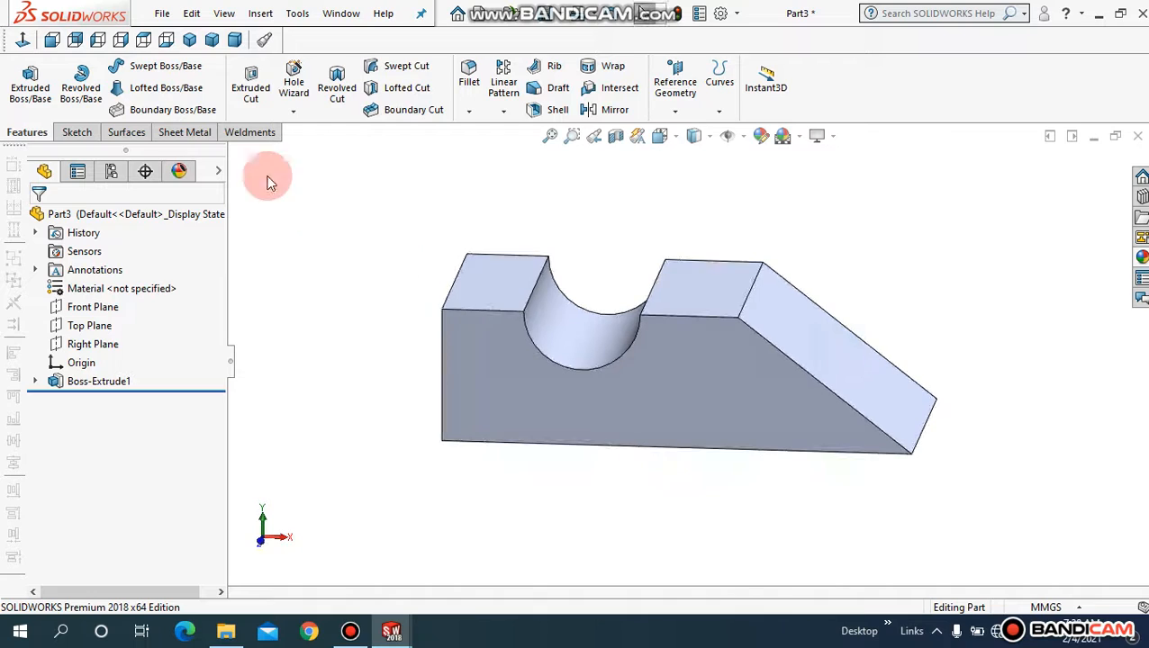
{"action": "left_click", "coordinate": [193, 133]}
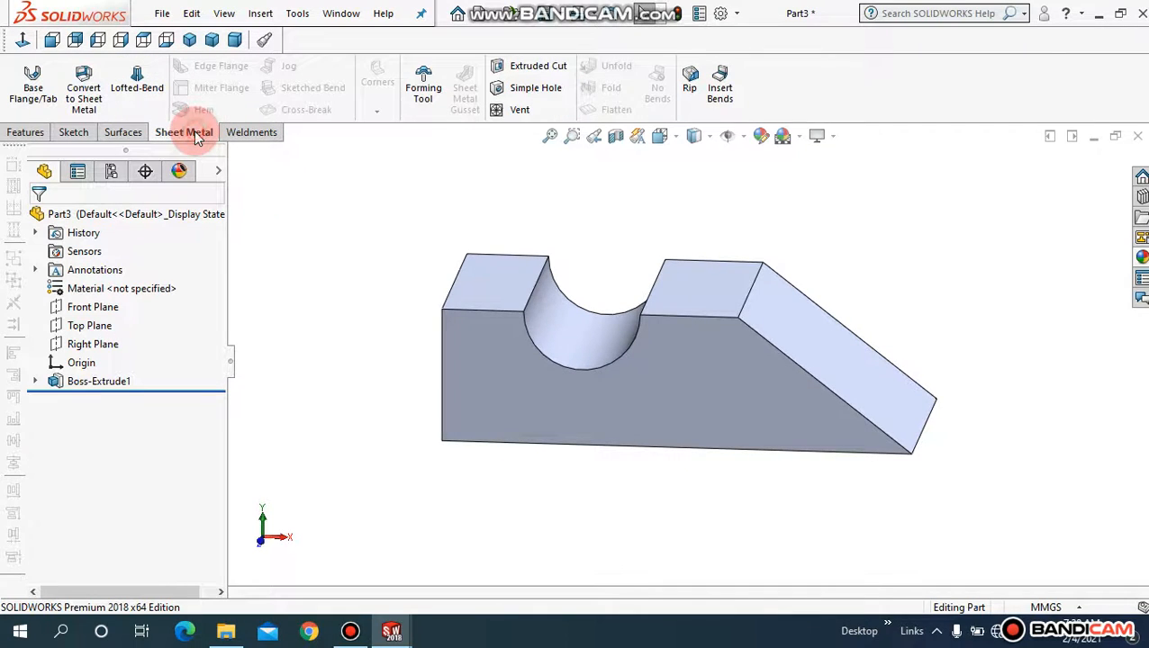
Step: Start Convert to Sheet Metal and pick a block face as the fixed face, 1.00 mm thick
{"action": "left_click", "coordinate": [86, 110]}
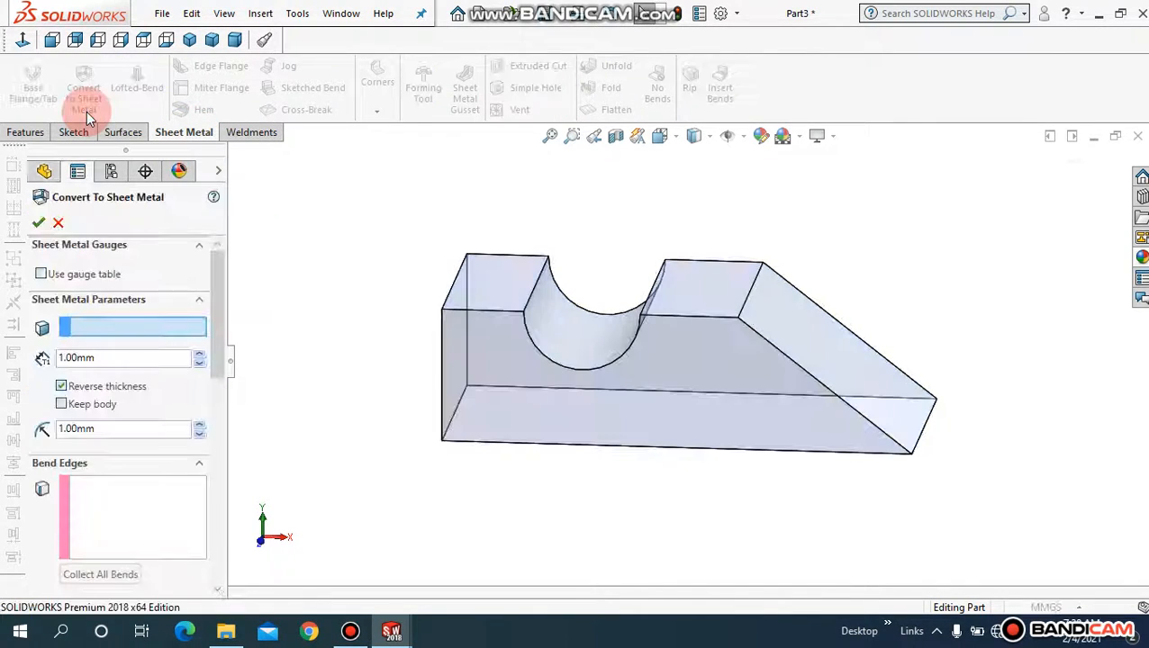
{"action": "middle_click_drag", "start_coordinate": [395, 339], "coordinate": [376, 297]}
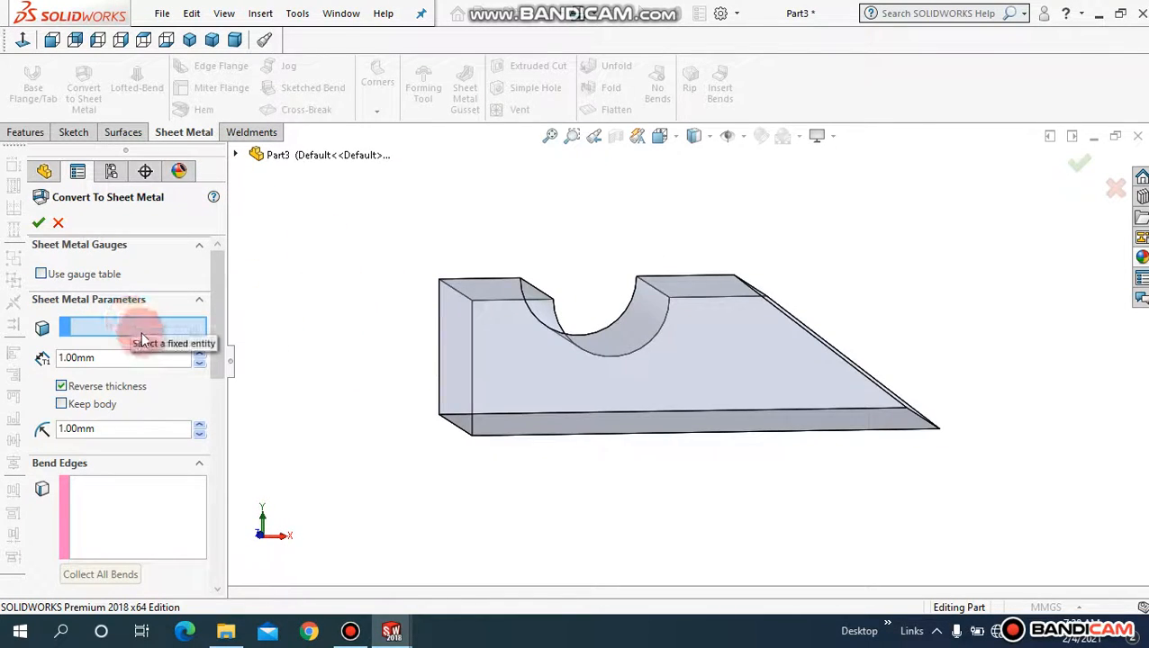
{"action": "middle_click_drag", "start_coordinate": [341, 389], "coordinate": [351, 315]}
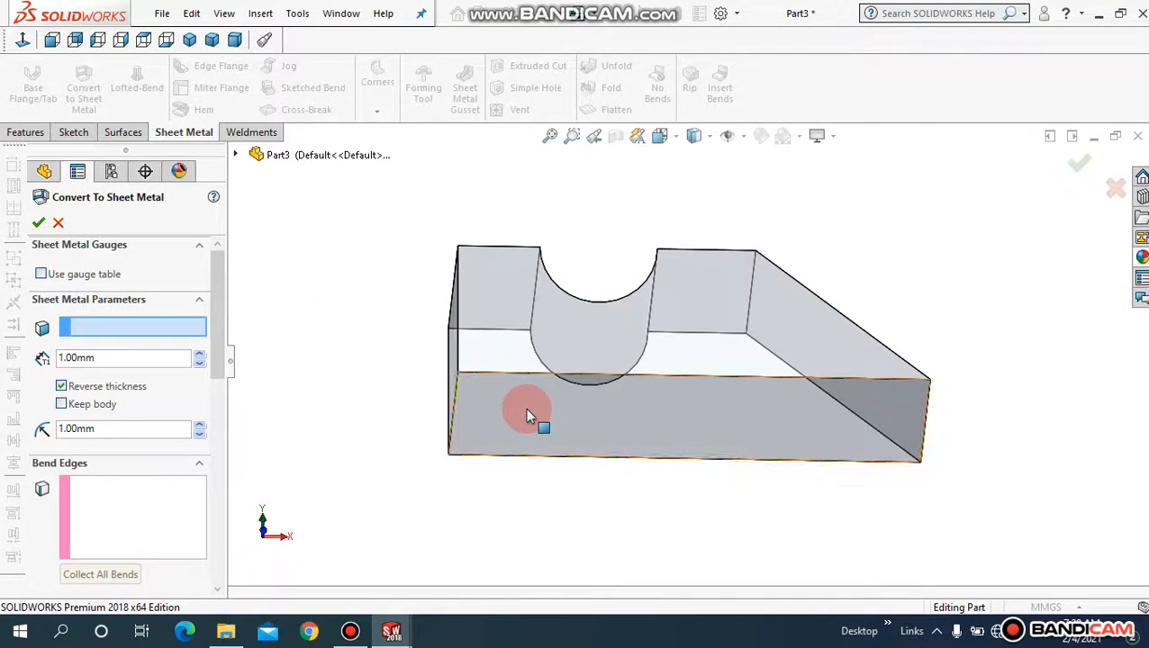
{"action": "left_click", "coordinate": [469, 387]}
{"action": "middle_click_drag", "start_coordinate": [392, 287], "coordinate": [259, 353]}
{"action": "left_click_drag", "start_coordinate": [219, 322], "coordinate": [158, 385]}
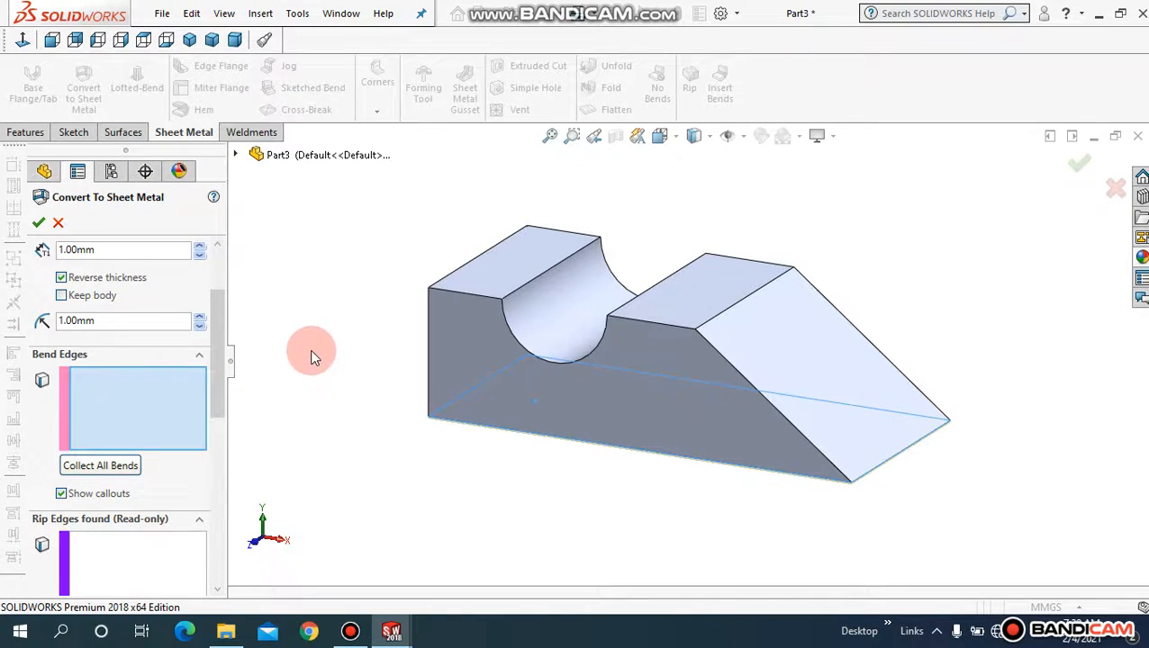
Step: Pick four bend edges (front and back bottom, two at the sloped end) so rip edges auto-fill
{"action": "left_click", "coordinate": [469, 423]}
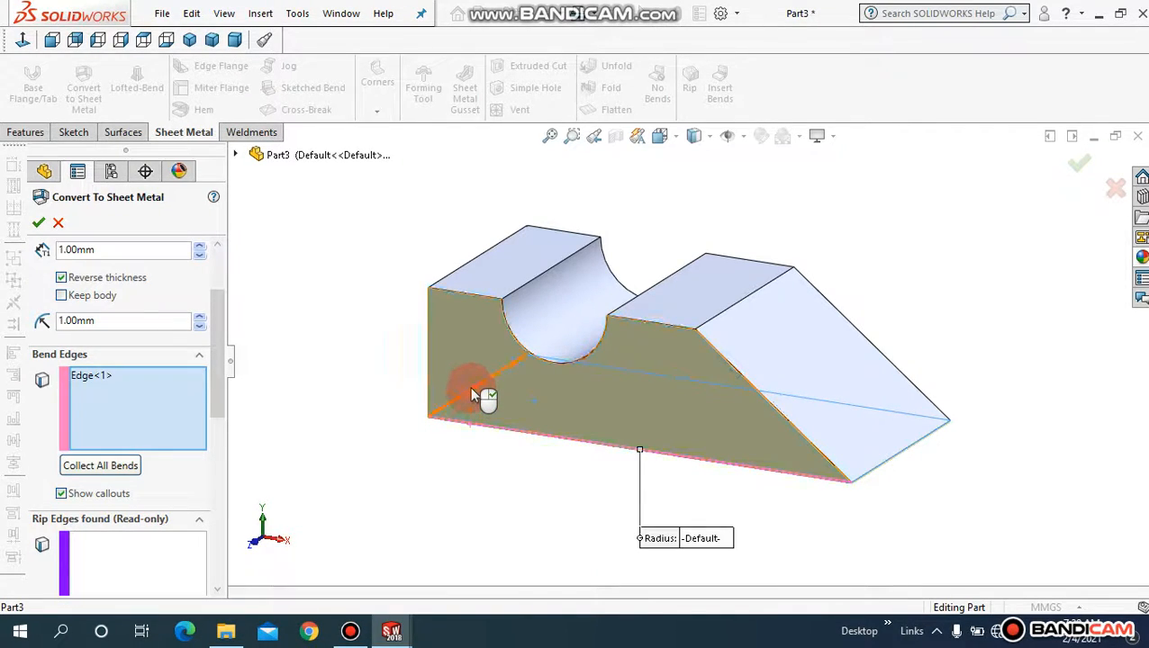
{"action": "left_click", "coordinate": [469, 393]}
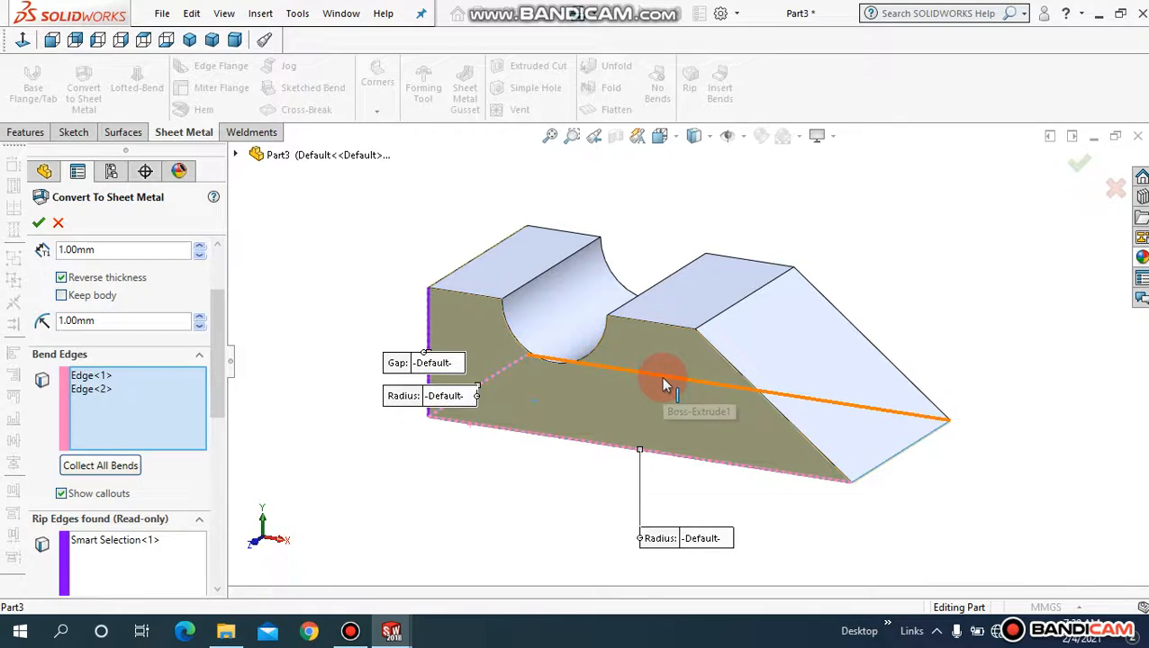
{"action": "left_click", "coordinate": [916, 416]}
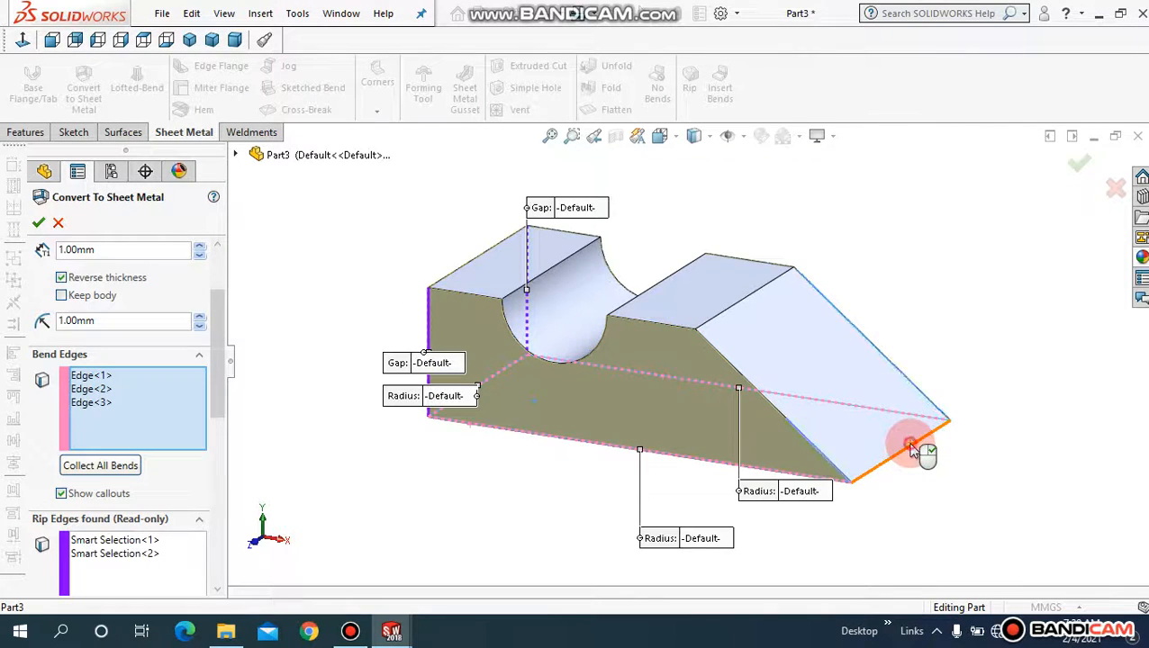
{"action": "left_click", "coordinate": [910, 444]}
{"action": "scroll", "coordinate": [416, 417], "scroll_direction": "up", "scroll_amount": 3}
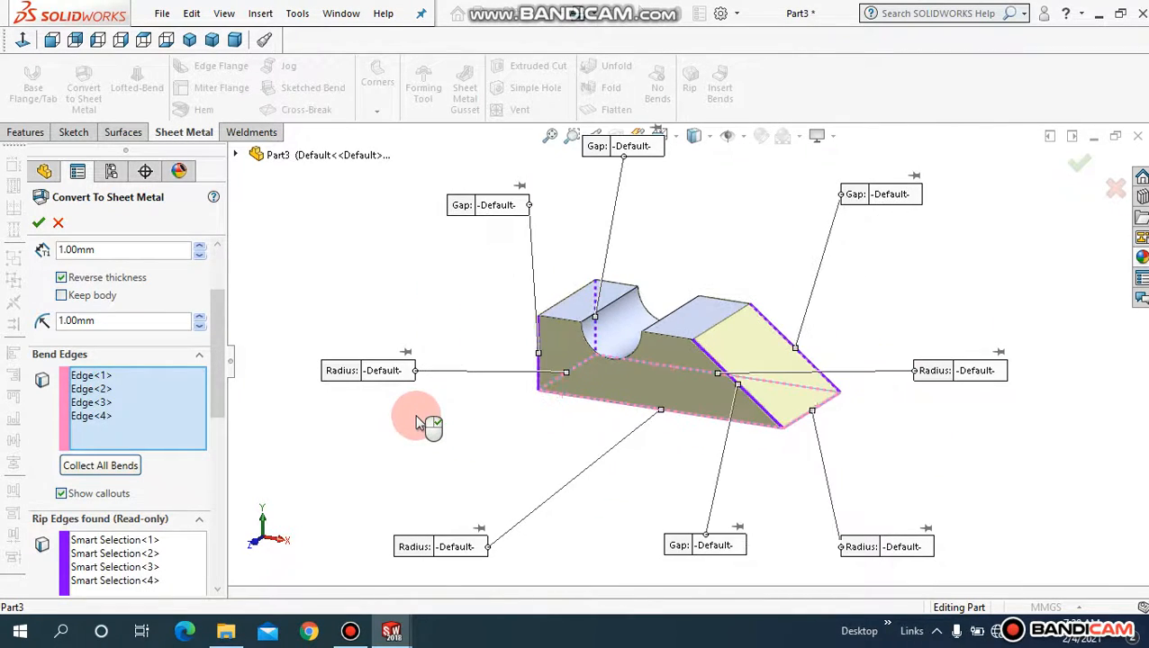
{"action": "mouse_move", "coordinate": [435, 417]}
{"action": "middle_mouse_down"}
{"action": "mouse_move", "coordinate": [451, 423]}
{"action": "mouse_move", "coordinate": [440, 438]}
{"action": "middle_mouse_up"}
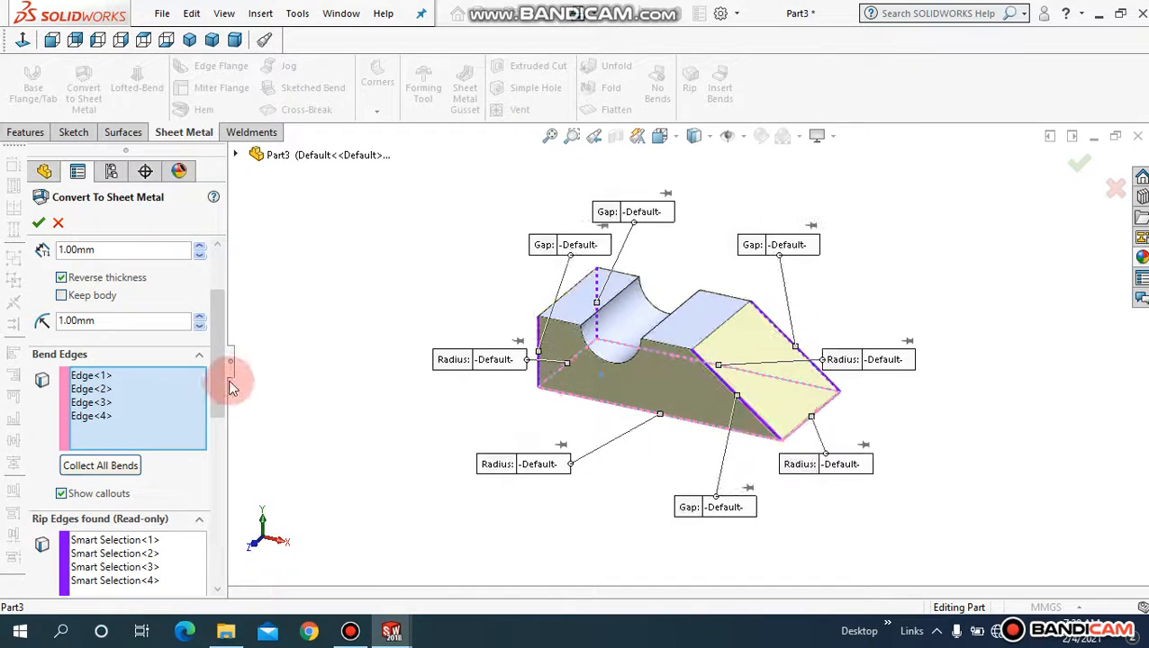
{"action": "left_click_drag", "start_coordinate": [223, 376], "coordinate": [141, 401]}
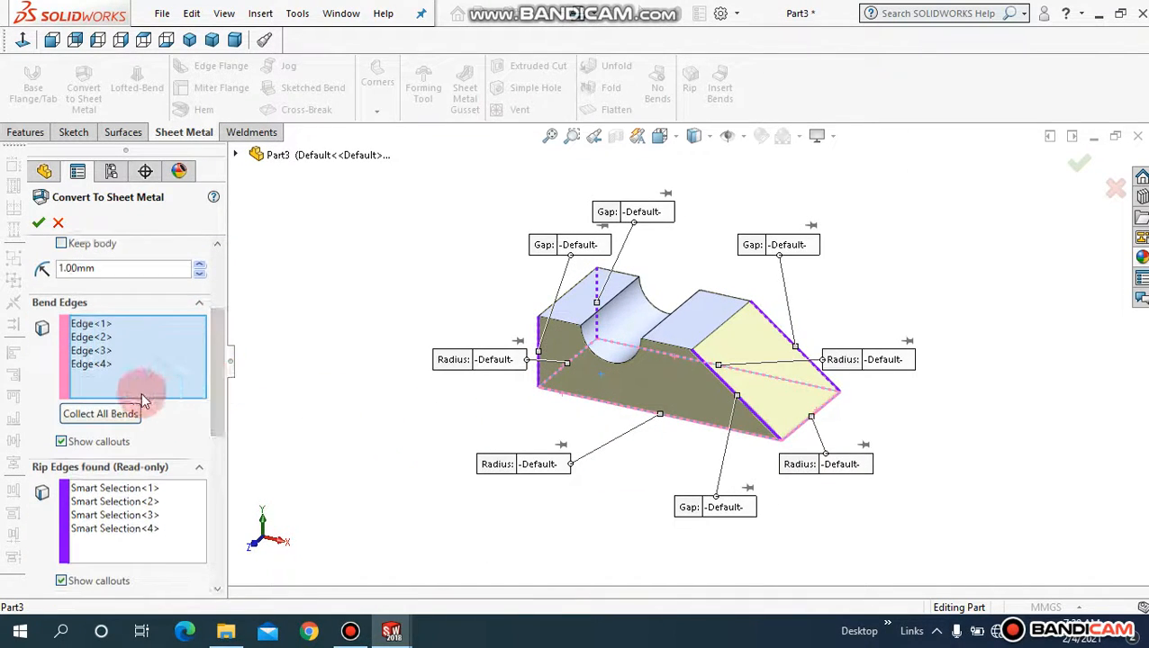
Step: Collect all bends, dismiss the 'No pre-made bends were found' message, and activate Rip Sketches
{"action": "left_click", "coordinate": [127, 421]}
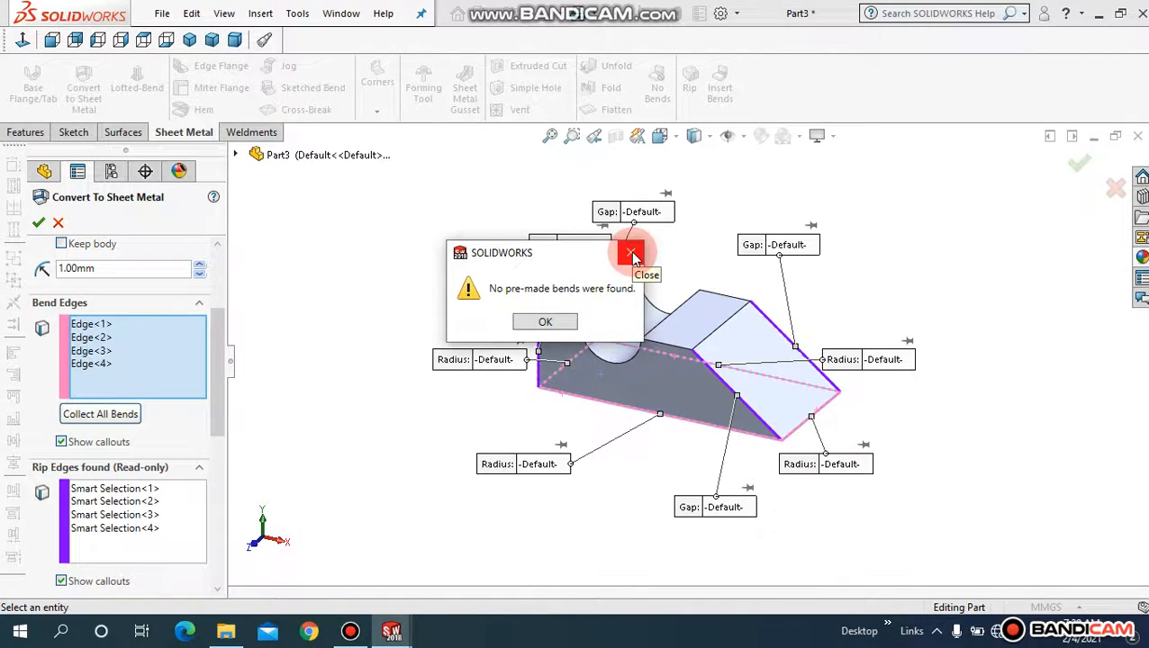
{"action": "left_click", "coordinate": [634, 259]}
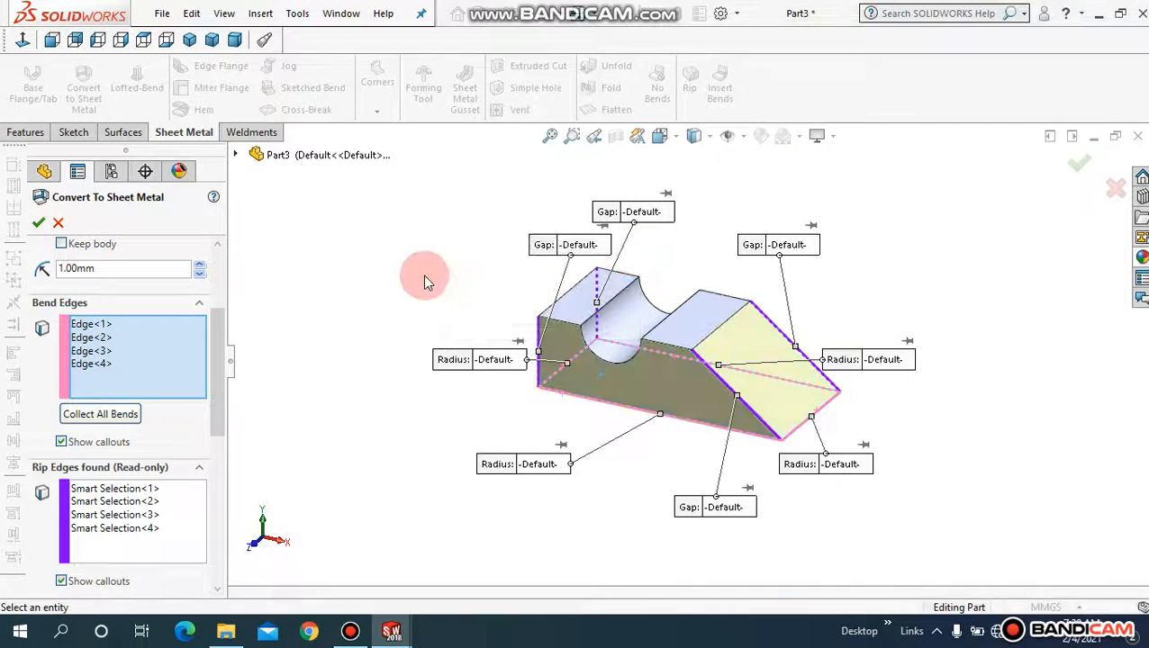
{"action": "left_click_drag", "start_coordinate": [216, 351], "coordinate": [219, 418]}
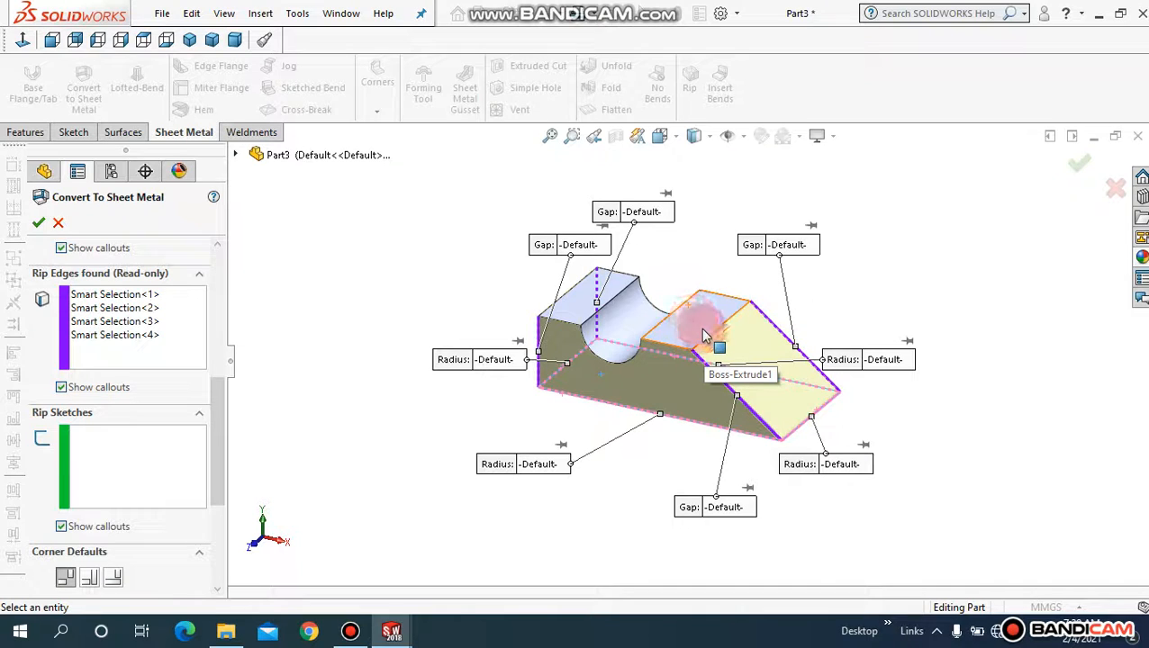
{"action": "left_click_drag", "start_coordinate": [221, 410], "coordinate": [220, 443]}
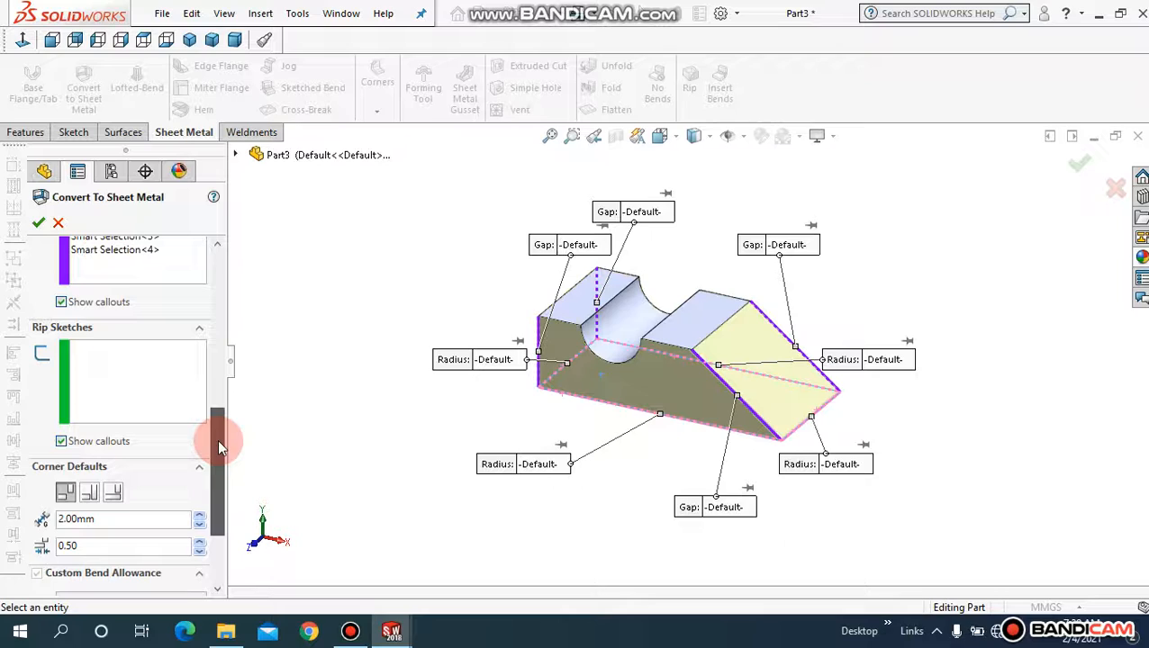
{"action": "left_click", "coordinate": [147, 382]}
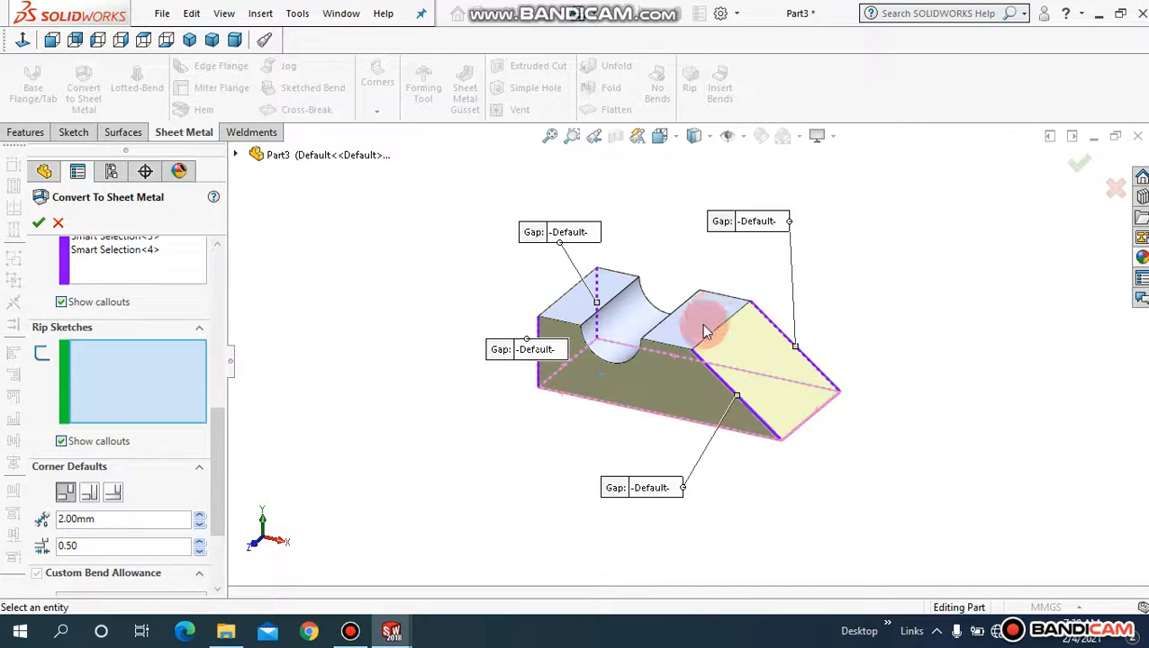
{"action": "left_click_drag", "start_coordinate": [222, 440], "coordinate": [156, 251]}
Step: Confirm the conversion into Convert-Solid1 and view the open 1.00 mm tray from above
{"action": "left_click", "coordinate": [38, 224]}
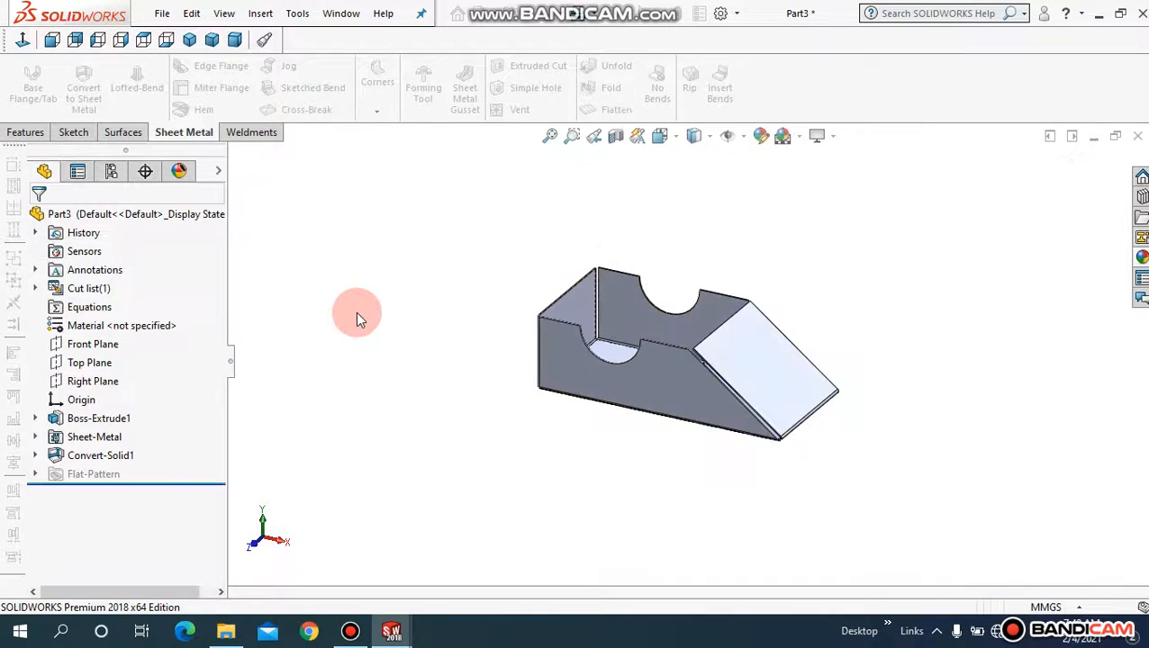
{"action": "middle_click_drag", "start_coordinate": [421, 320], "coordinate": [469, 358]}
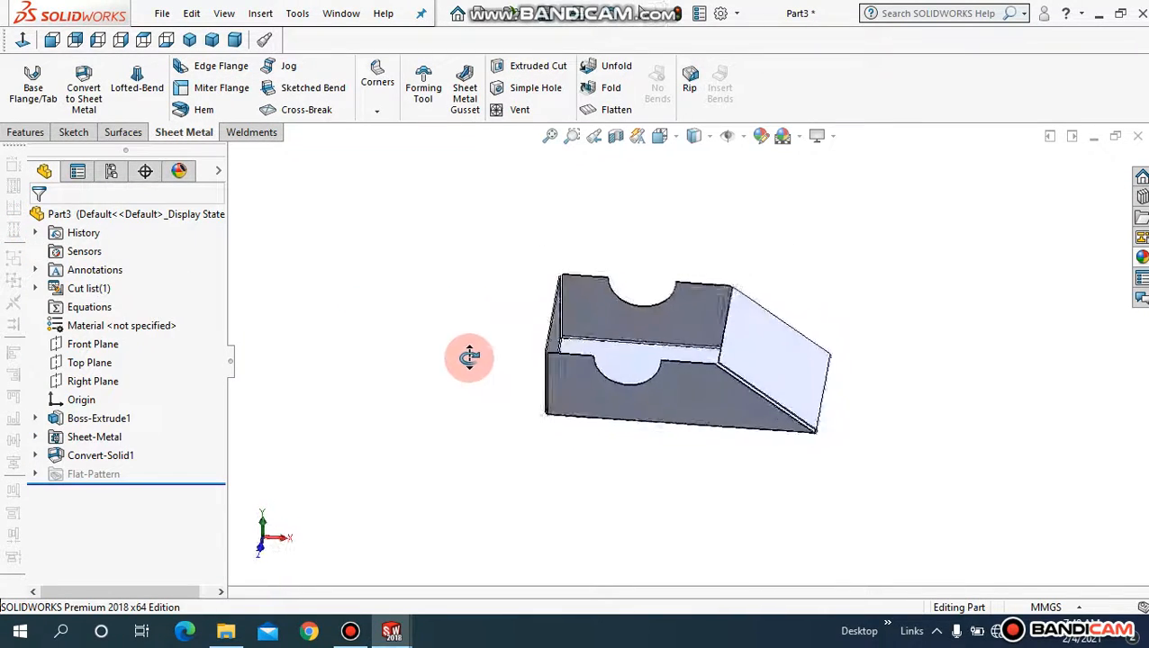
{"action": "left_click", "coordinate": [549, 135]}
{"action": "middle_click_drag", "start_coordinate": [374, 326], "coordinate": [405, 225]}
{"action": "left_click", "coordinate": [549, 136]}
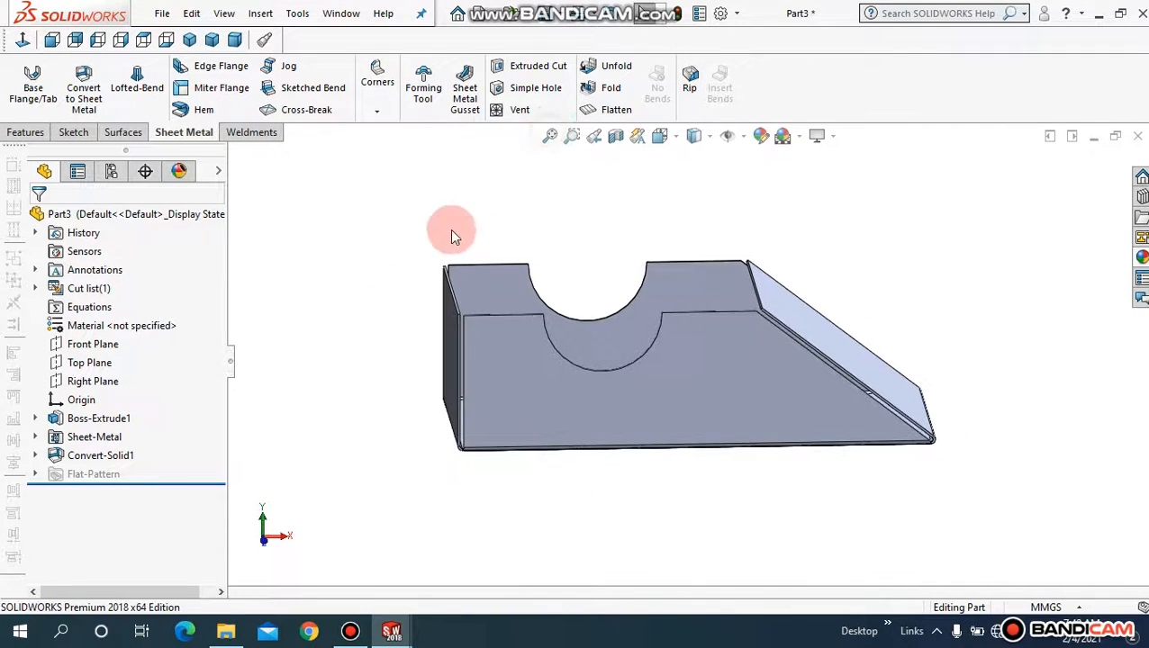
{"action": "middle_click_drag", "start_coordinate": [382, 281], "coordinate": [751, 379]}
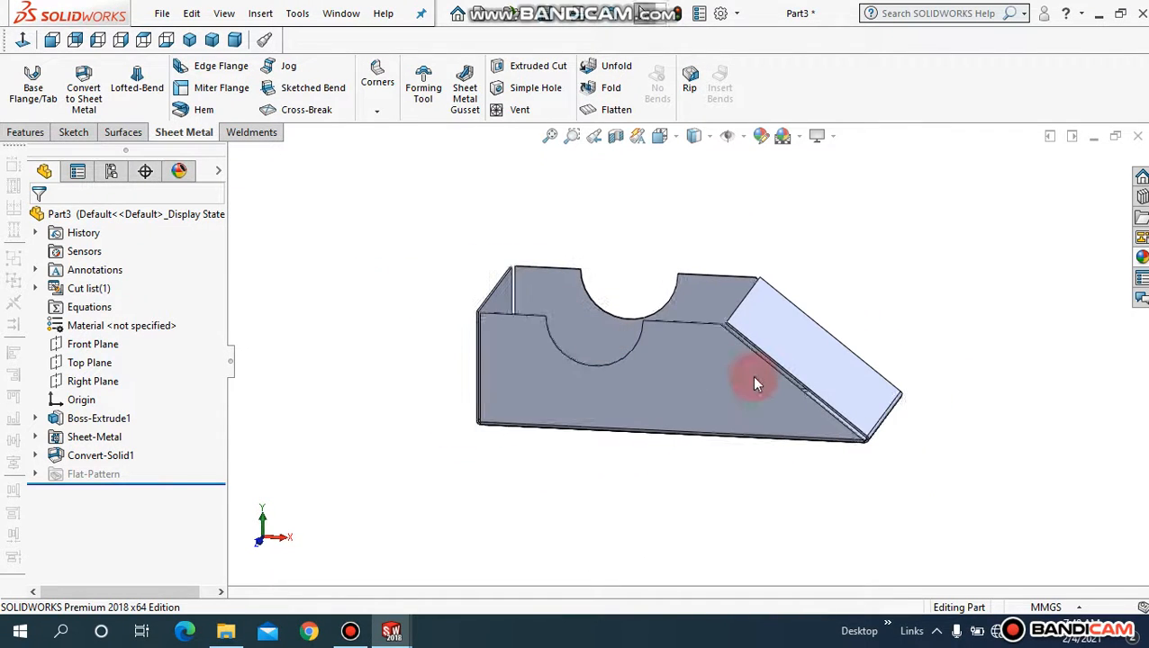
Step: Apply a blue-purple colour appearance to the whole tray body
{"action": "left_click", "coordinate": [754, 384]}
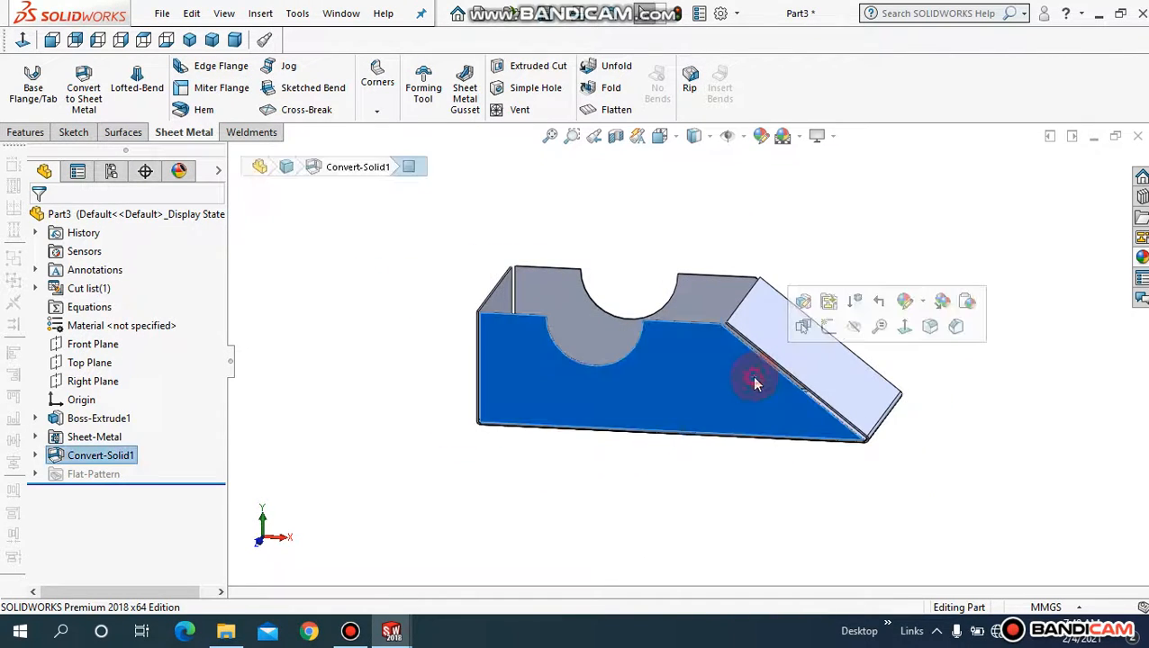
{"action": "left_click", "coordinate": [922, 306]}
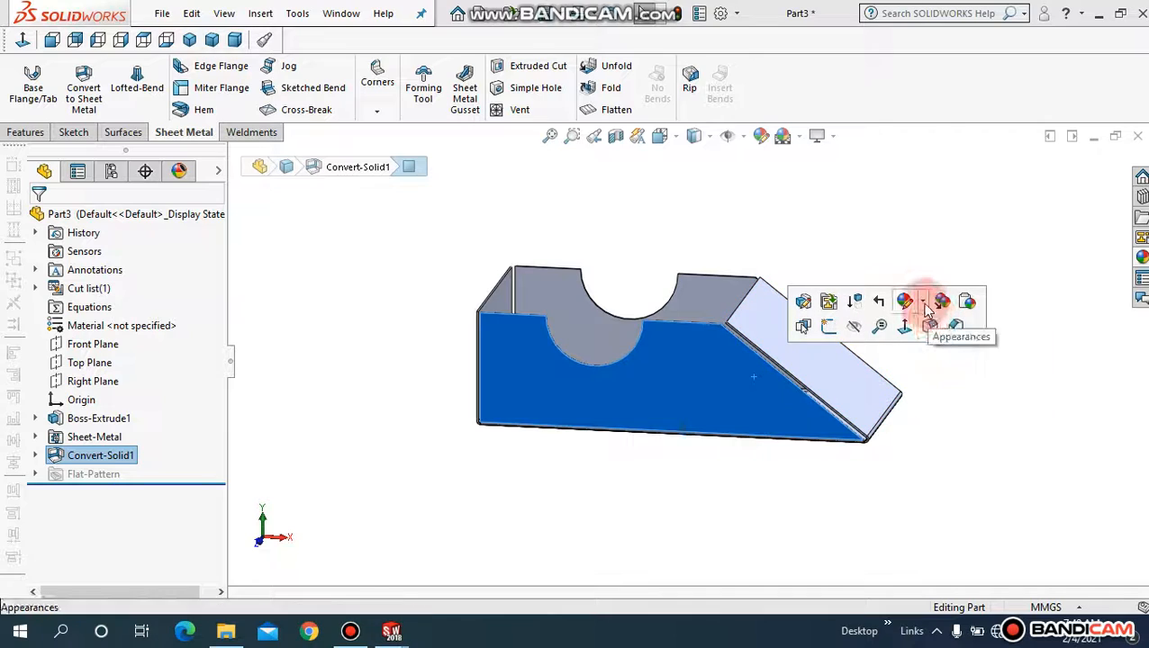
{"action": "left_click", "coordinate": [925, 307]}
{"action": "left_click", "coordinate": [934, 379]}
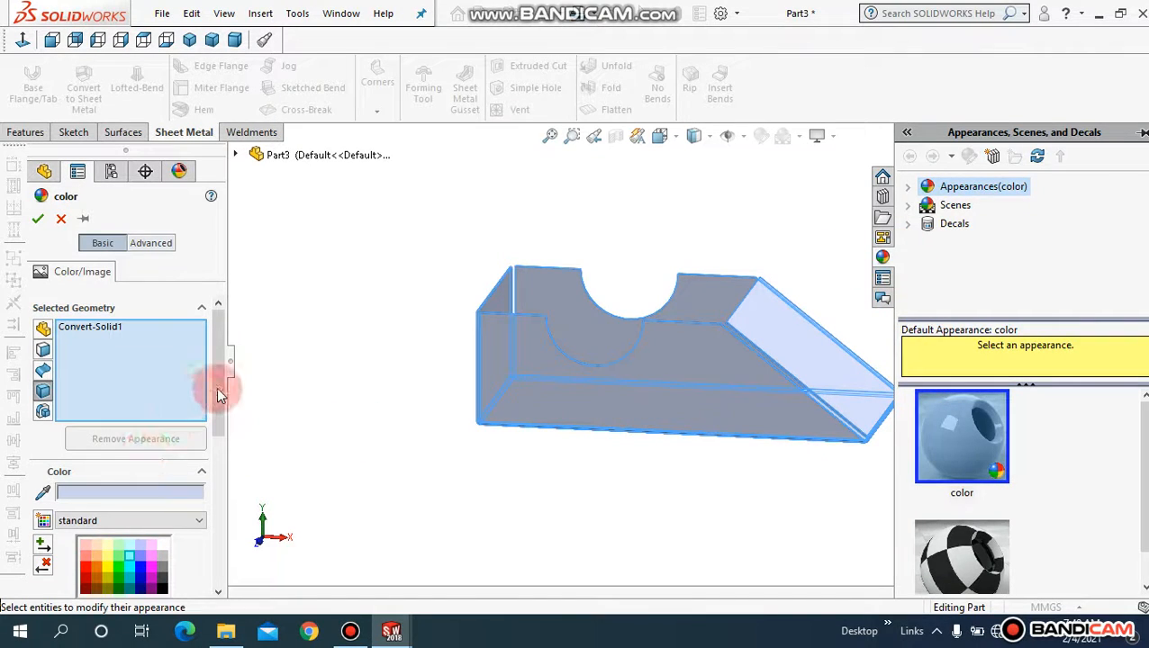
{"action": "left_click_drag", "start_coordinate": [220, 402], "coordinate": [187, 441]}
{"action": "left_click", "coordinate": [140, 486]}
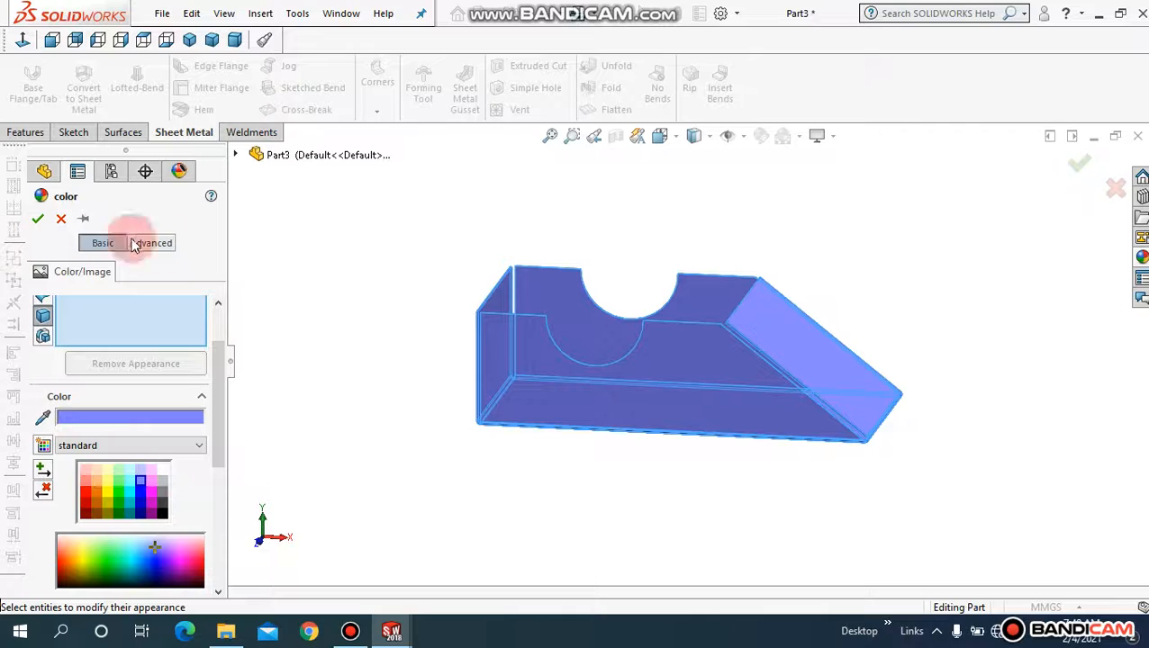
Step: Preview cyan, pink, orange and red colour swatches on the tray
{"action": "mouse_move", "coordinate": [351, 357]}
{"action": "middle_mouse_down"}
{"action": "mouse_move", "coordinate": [361, 425]}
{"action": "mouse_move", "coordinate": [384, 371]}
{"action": "mouse_move", "coordinate": [353, 365]}
{"action": "middle_mouse_up"}
{"action": "left_click", "coordinate": [127, 478]}
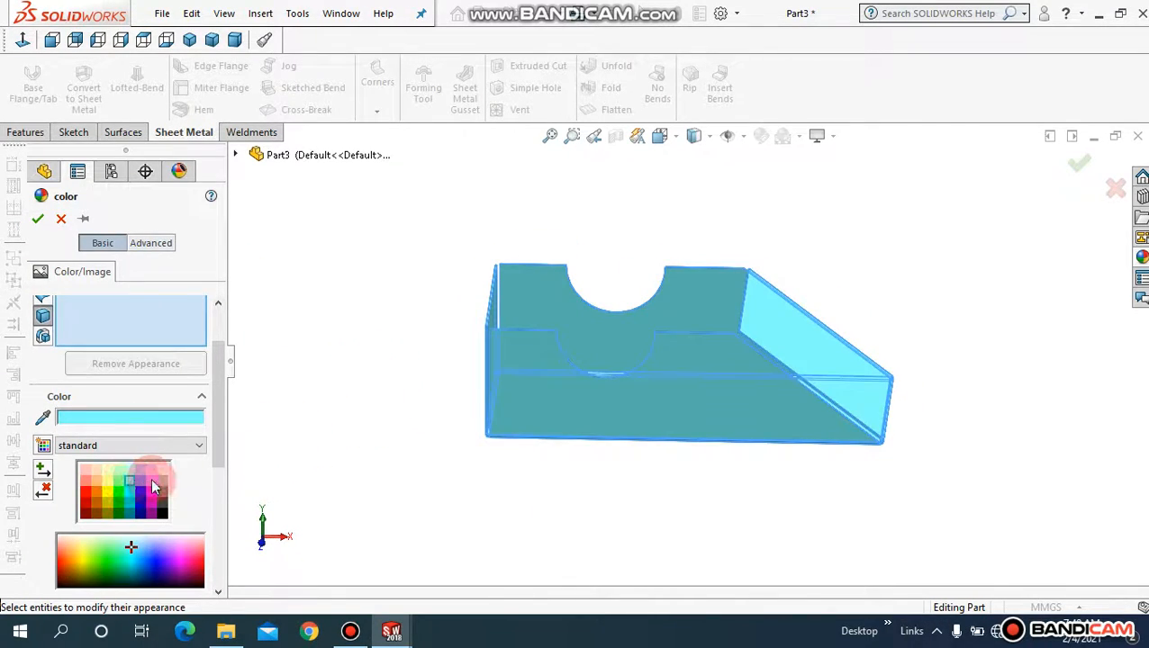
{"action": "left_click", "coordinate": [148, 483]}
{"action": "left_click", "coordinate": [141, 482]}
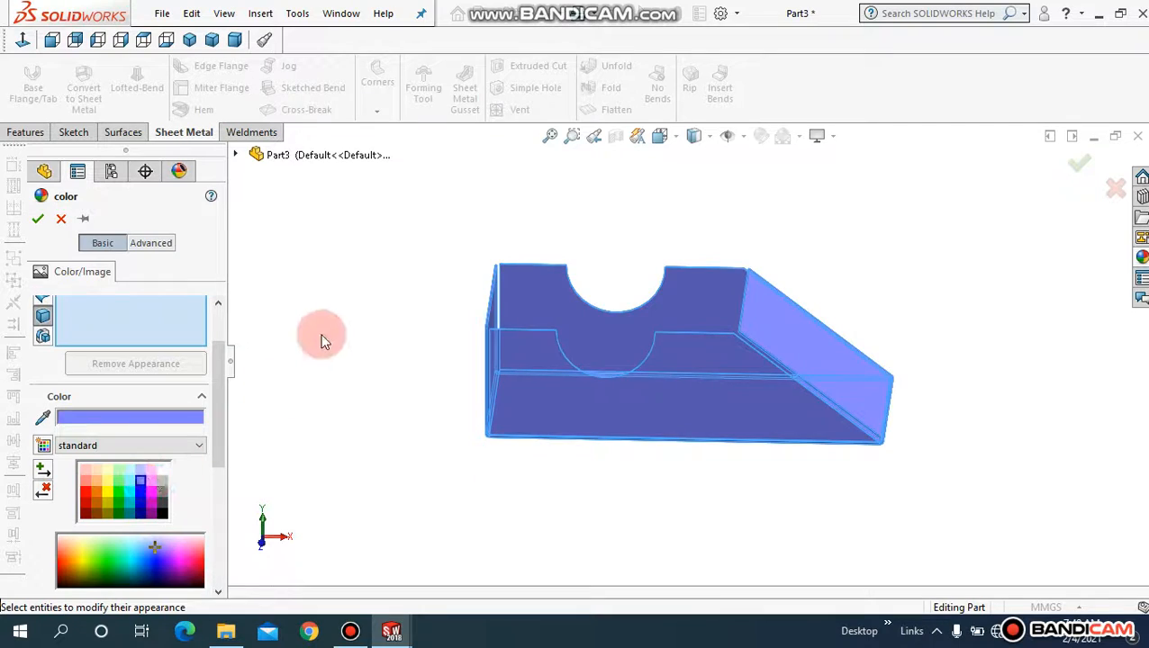
{"action": "middle_click_drag", "start_coordinate": [321, 338], "coordinate": [321, 391]}
{"action": "left_click", "coordinate": [99, 493]}
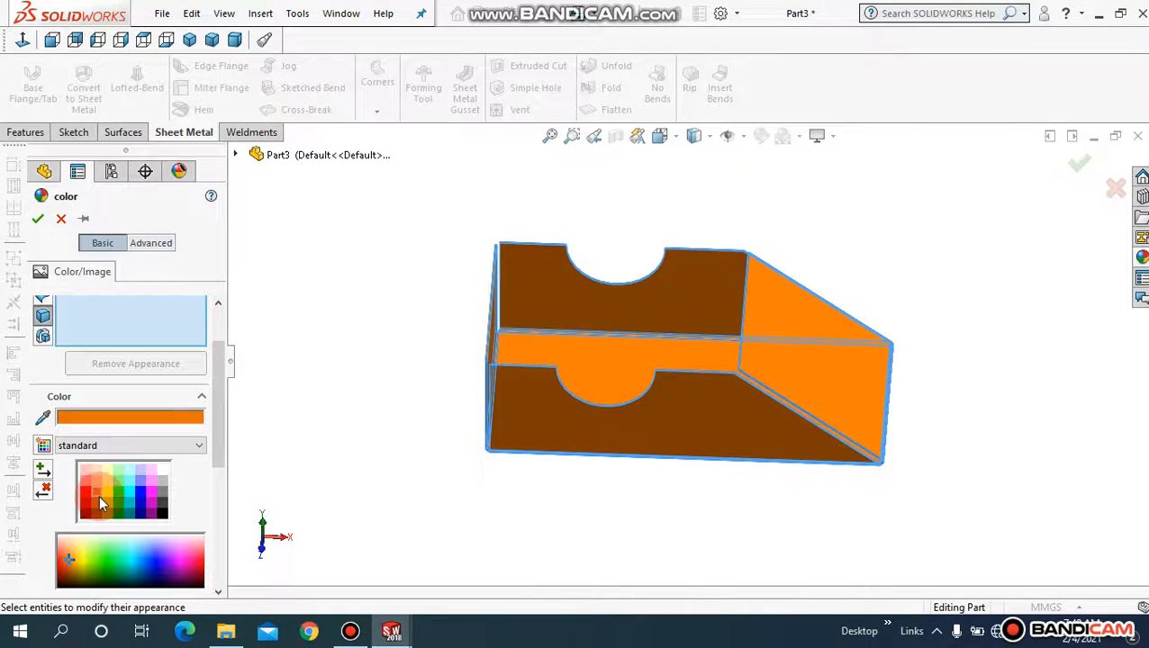
{"action": "left_click", "coordinate": [86, 492]}
{"action": "left_click", "coordinate": [101, 493]}
{"action": "middle_click_drag", "start_coordinate": [328, 423], "coordinate": [302, 429]}
Step: Set the tray back to blue and confirm the colour appearance
{"action": "left_click", "coordinate": [141, 481]}
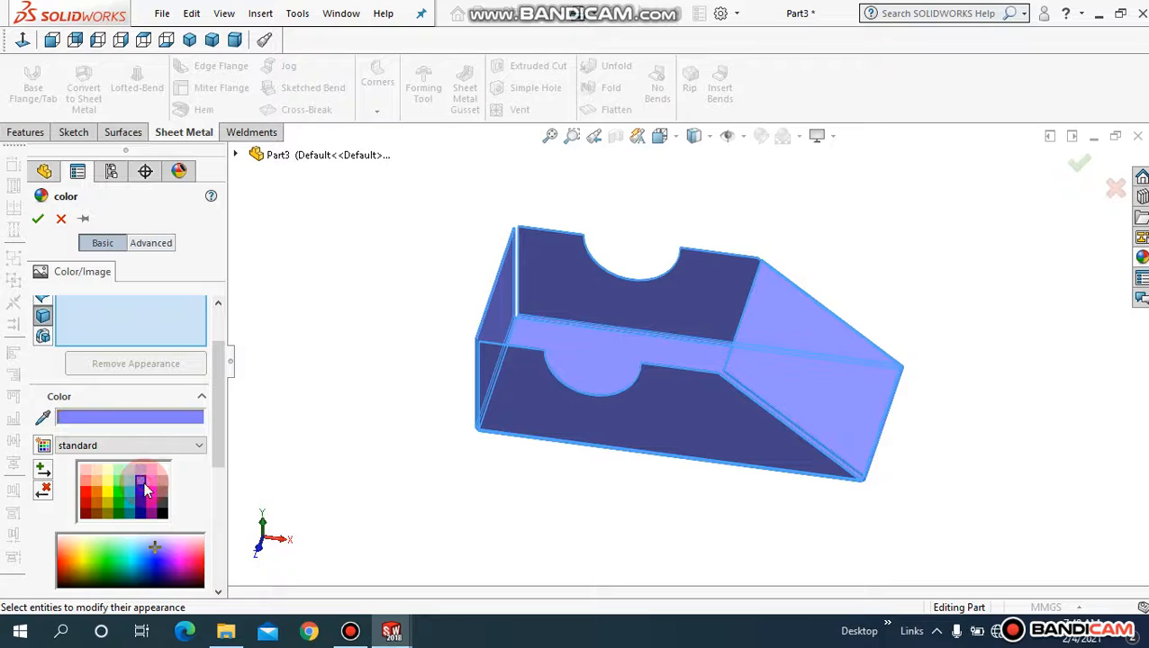
{"action": "middle_click_drag", "start_coordinate": [389, 325], "coordinate": [375, 285]}
{"action": "left_click", "coordinate": [38, 219]}
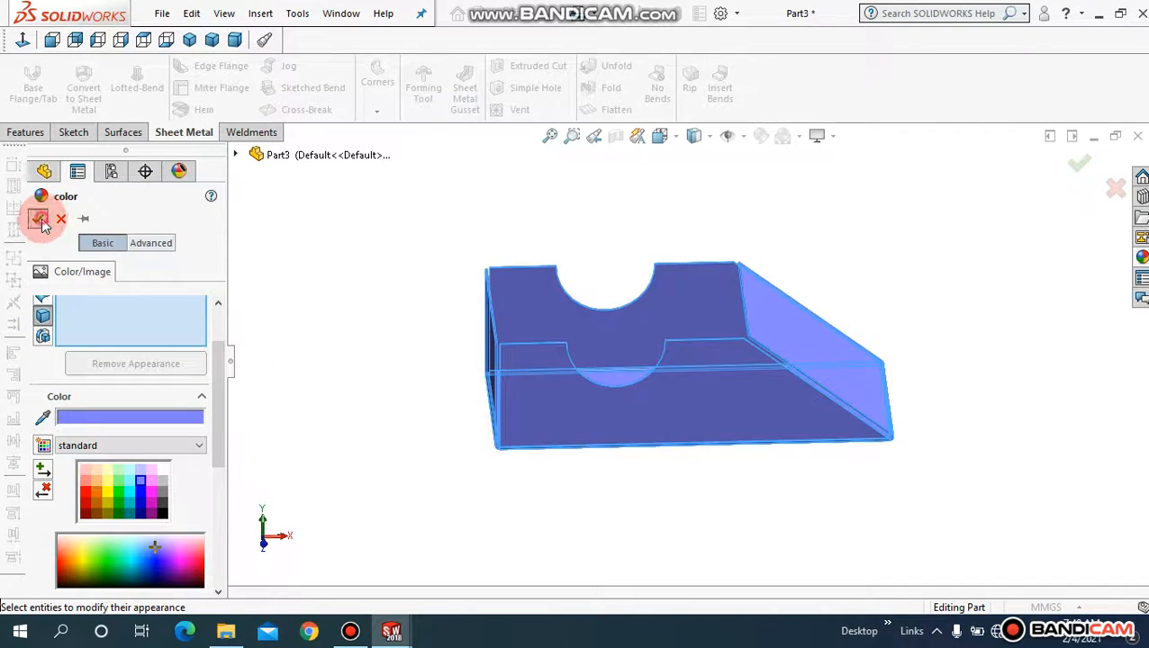
{"action": "middle_click_drag", "start_coordinate": [341, 419], "coordinate": [545, 146]}
{"action": "left_click", "coordinate": [549, 137]}
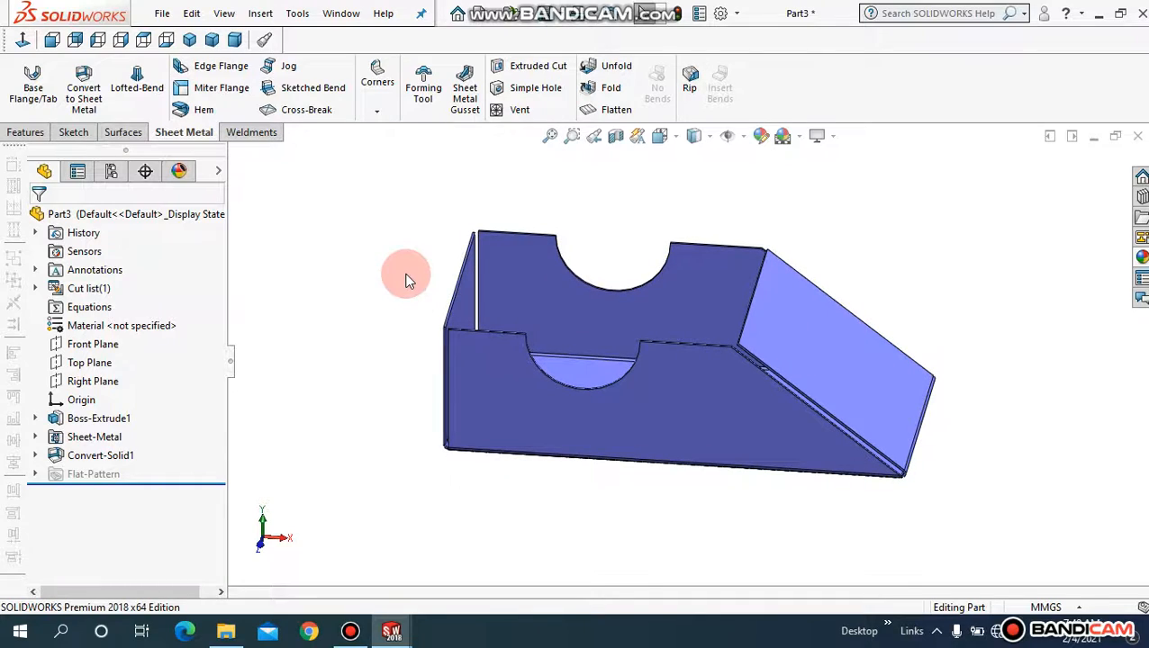